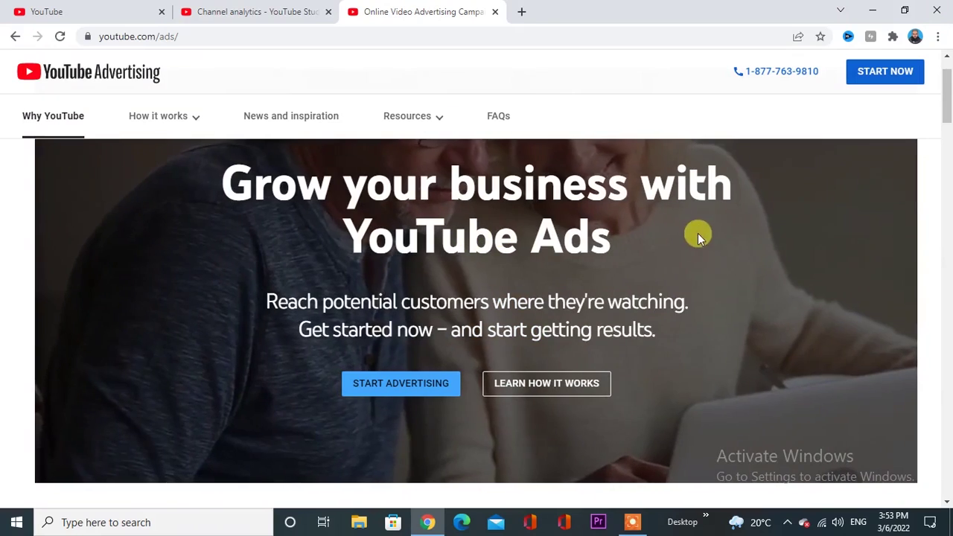
Look through the YouTube Advertising page, from its benefit sections and viewer statistics to the get-started section
scroll(417, 398, "down", 7)
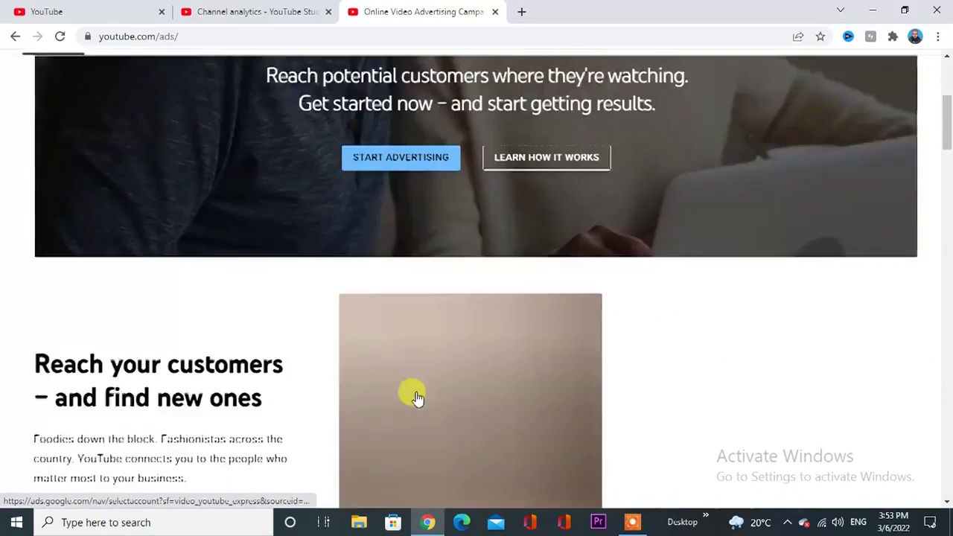
scroll(416, 395, "down", 4)
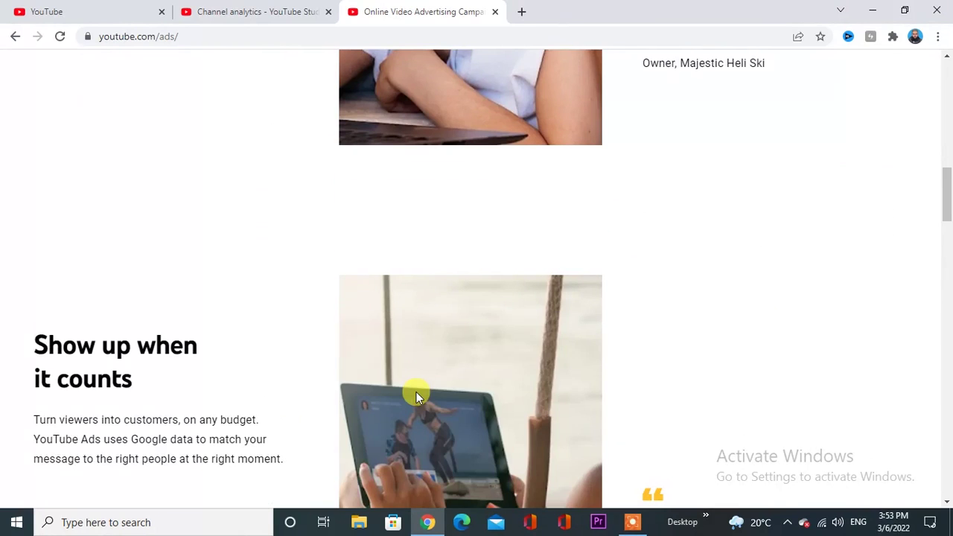
scroll(404, 402, "down", 12)
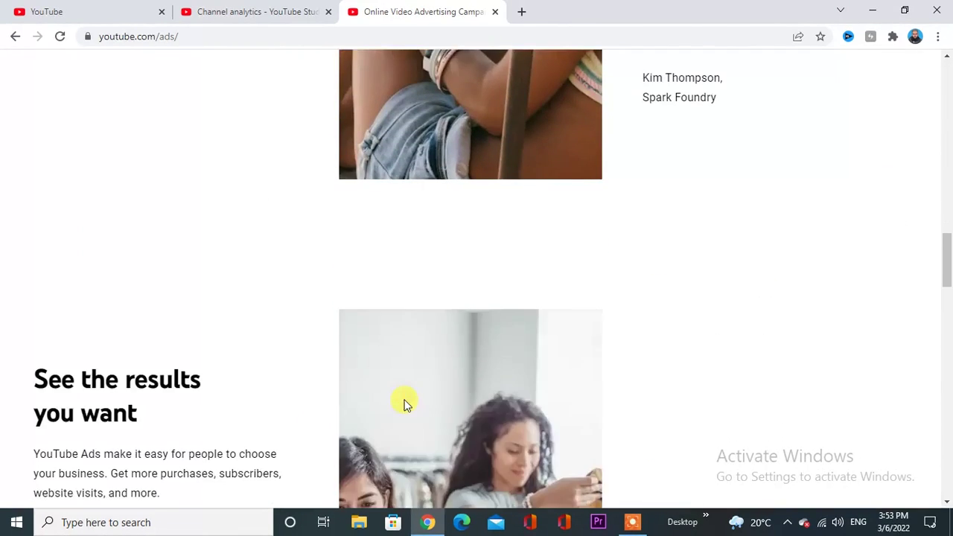
scroll(404, 402, "down", 5)
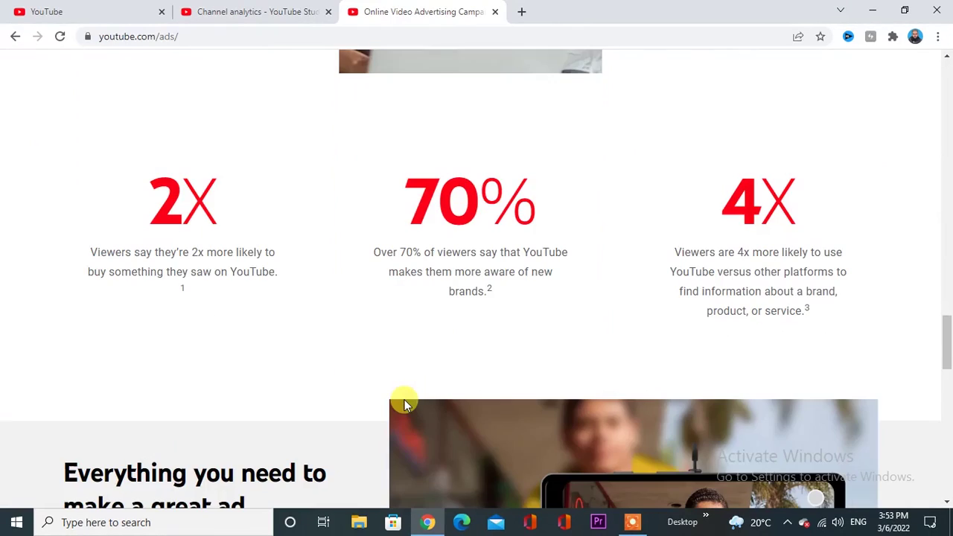
scroll(404, 402, "down", 9)
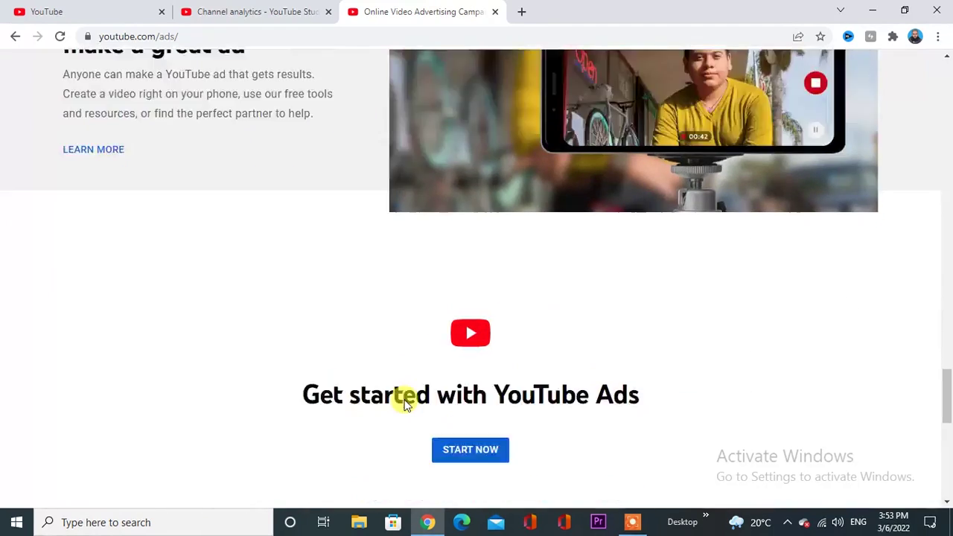
scroll(407, 410, "up", 12)
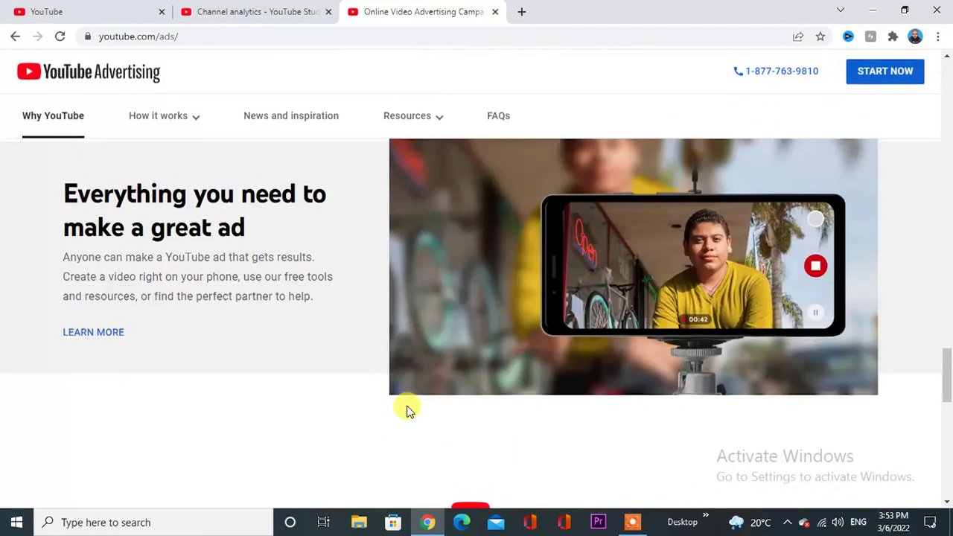
scroll(407, 416, "up", 15)
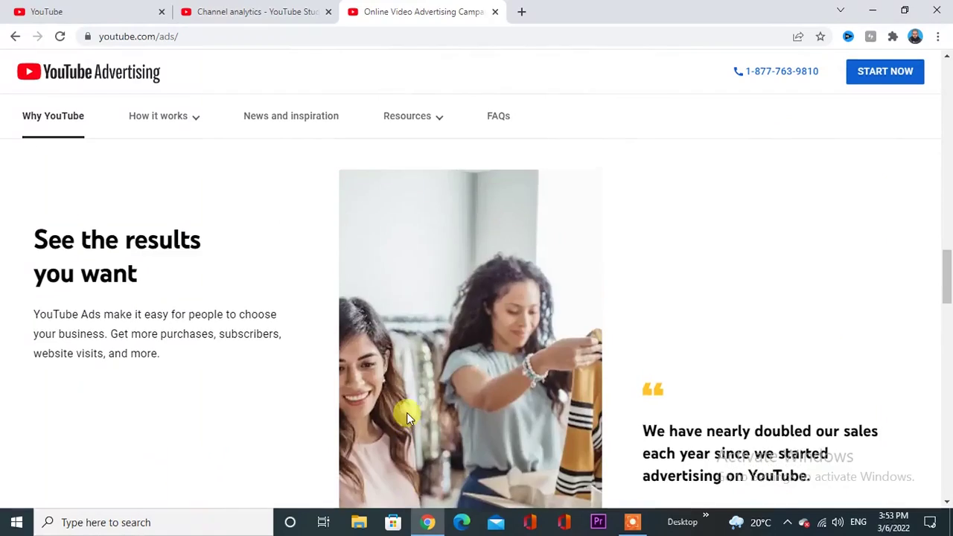
scroll(407, 416, "up", 8)
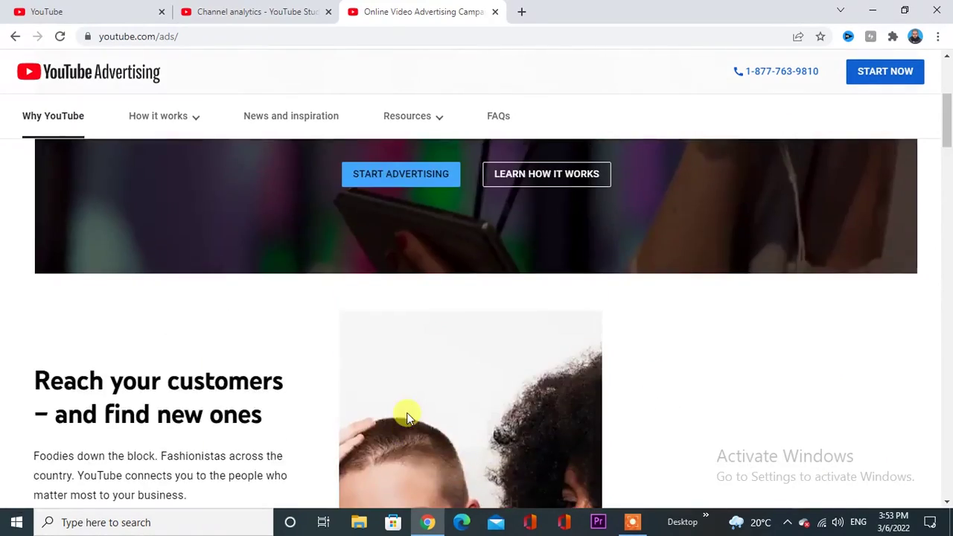
scroll(407, 415, "down", 2)
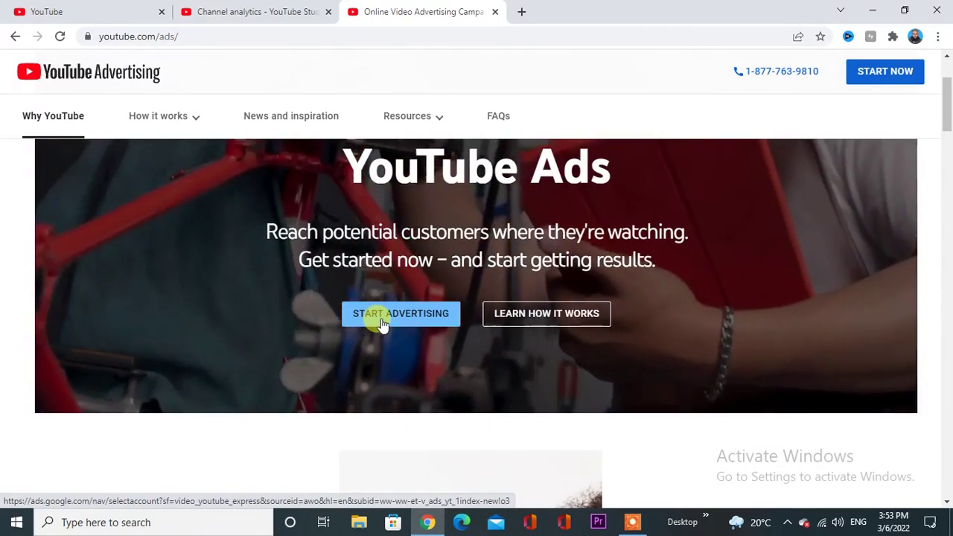
Start advertising and choose the existing Google account to open a new Google Ads video campaign
left_click(382, 322)
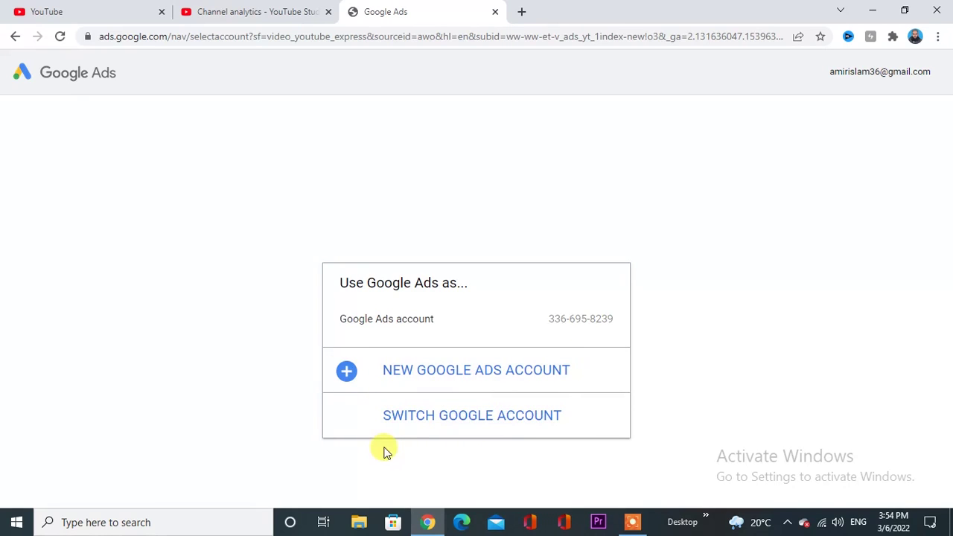
left_click(439, 421)
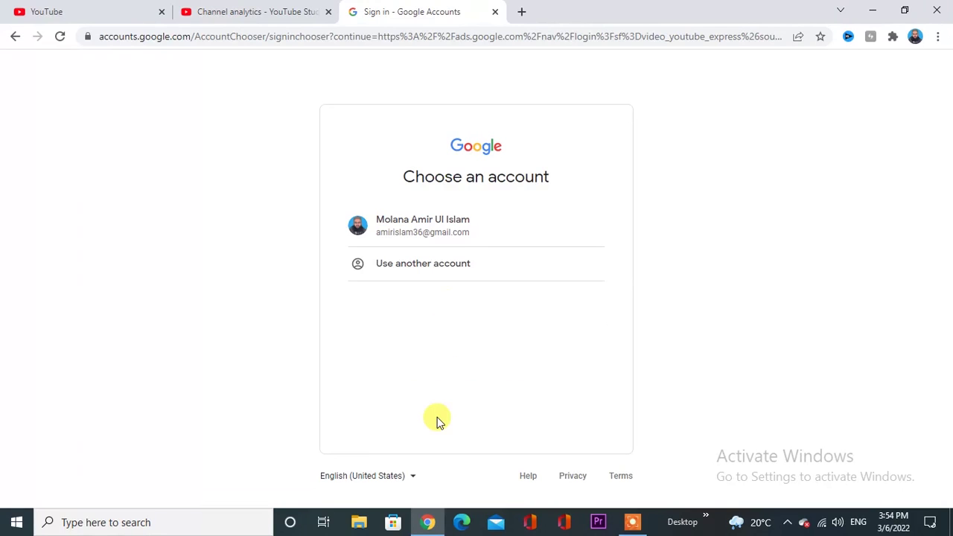
left_click(398, 232)
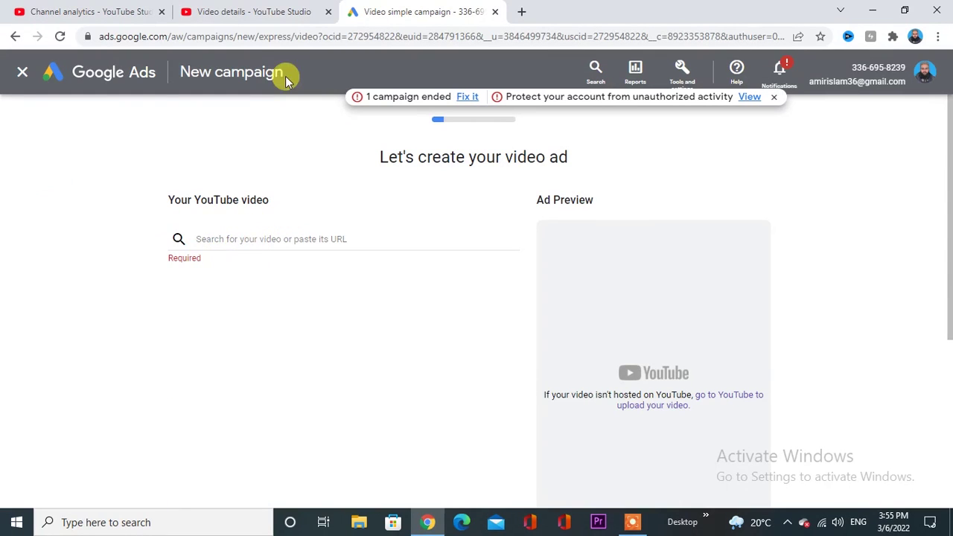
Switch to YouTube Studio and copy the video link from the Salatul Tasbeeh video's details
left_click(233, 11)
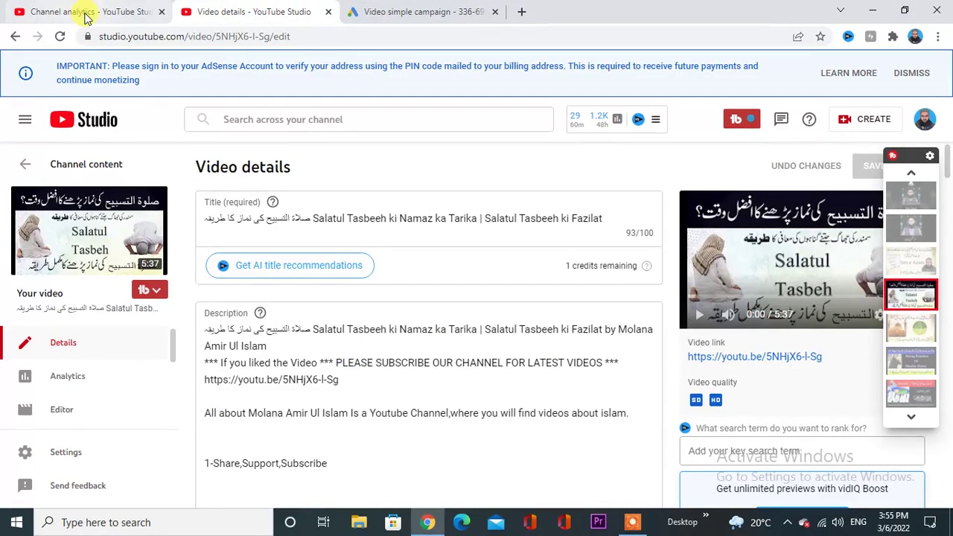
left_click(212, 226)
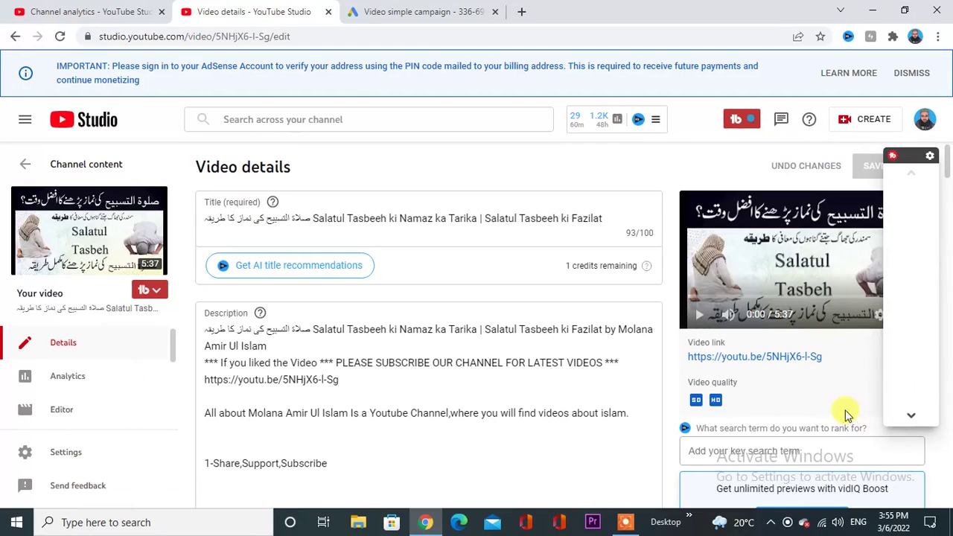
left_click(910, 415)
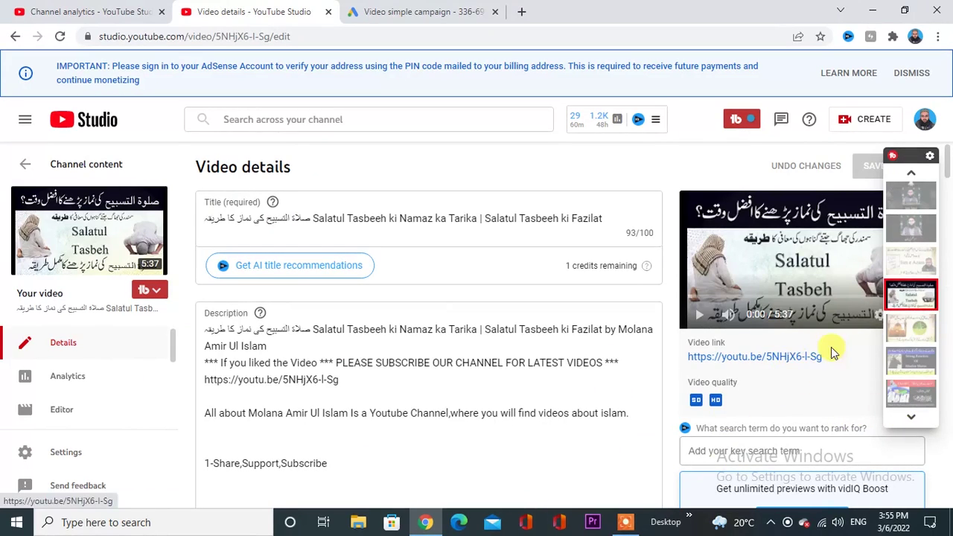
left_click_drag(825, 358, 692, 367)
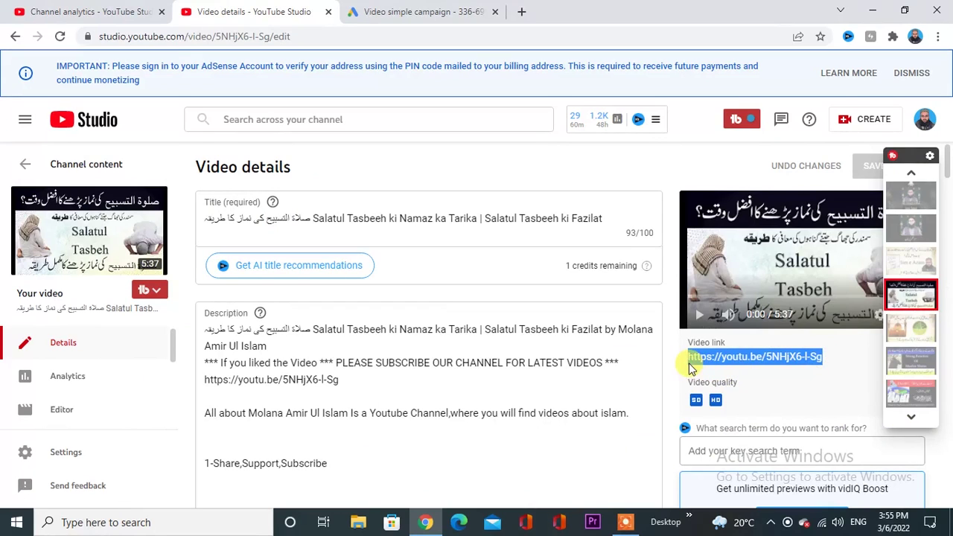
right_click(694, 363)
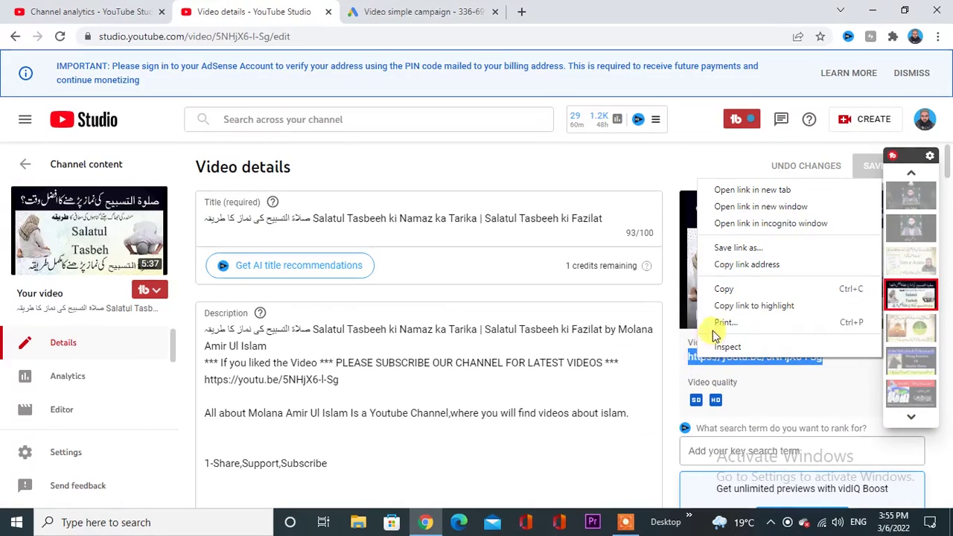
left_click(721, 290)
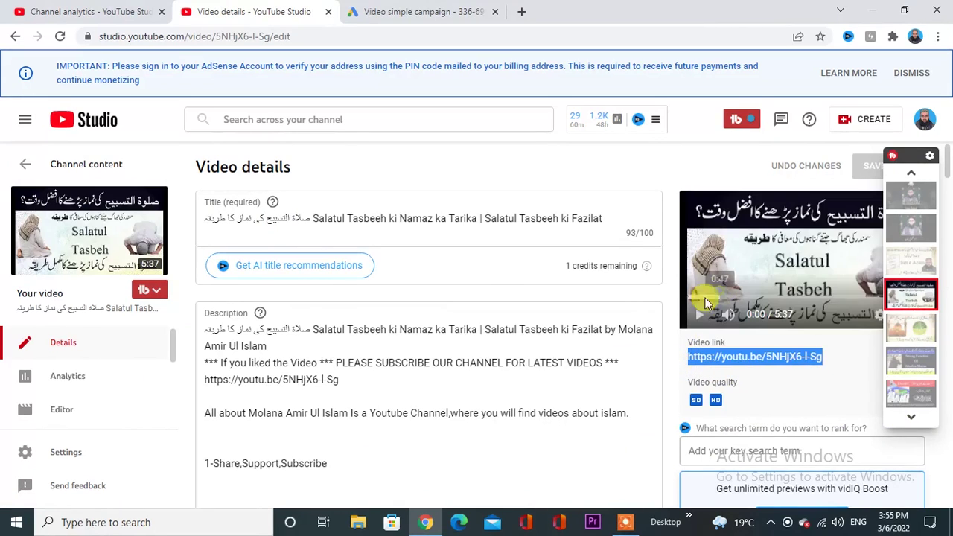
Switch back to the Google Ads campaign and paste the copied link as the YouTube video for the ad
left_click(366, 16)
left_click(210, 239)
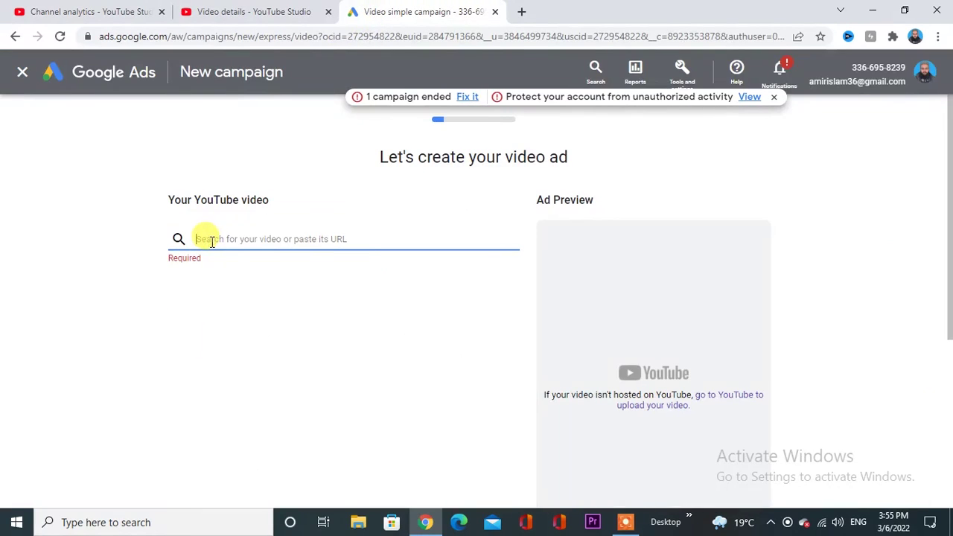
right_click(211, 241)
left_click(249, 357)
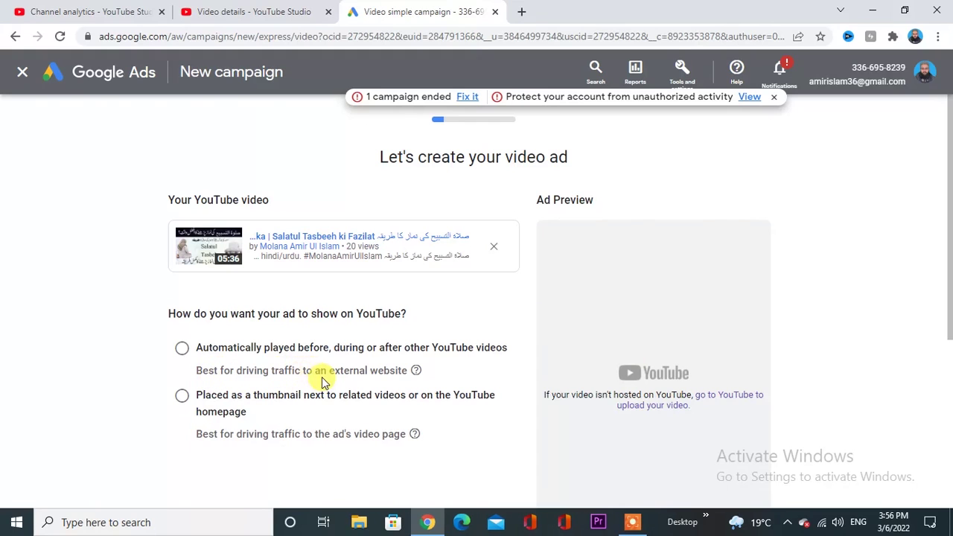
Set the ad to be automatically played before, during or after other YouTube videos
scroll(357, 421, "down", 2)
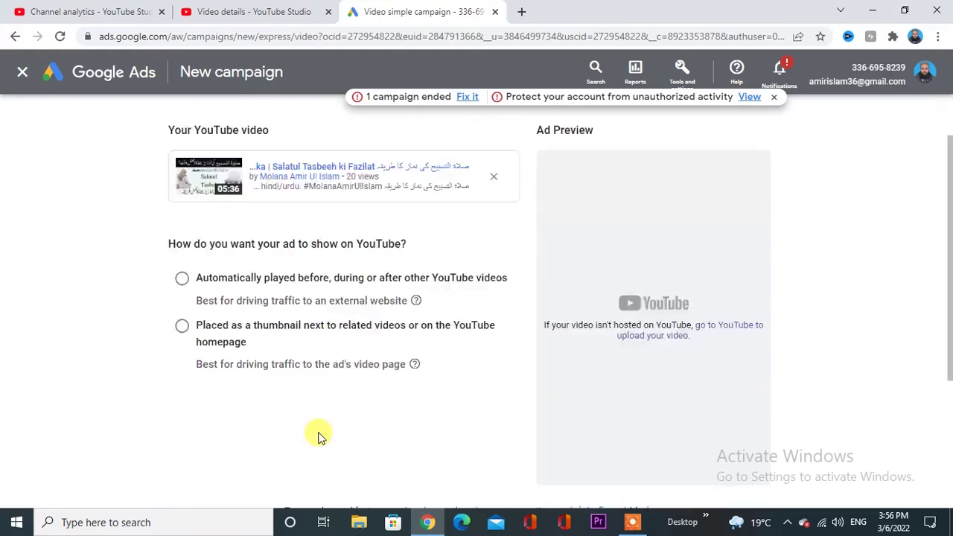
scroll(187, 438, "up", 2)
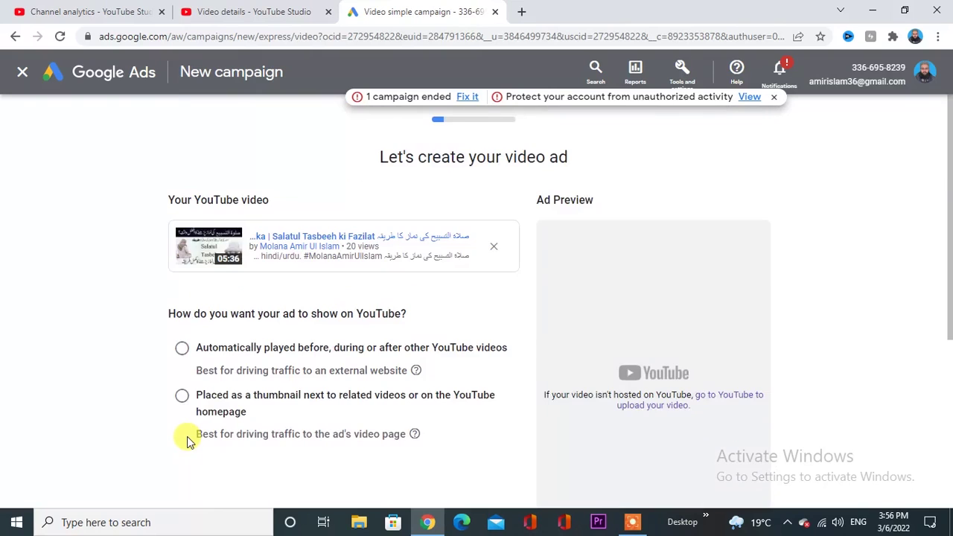
left_click(183, 348)
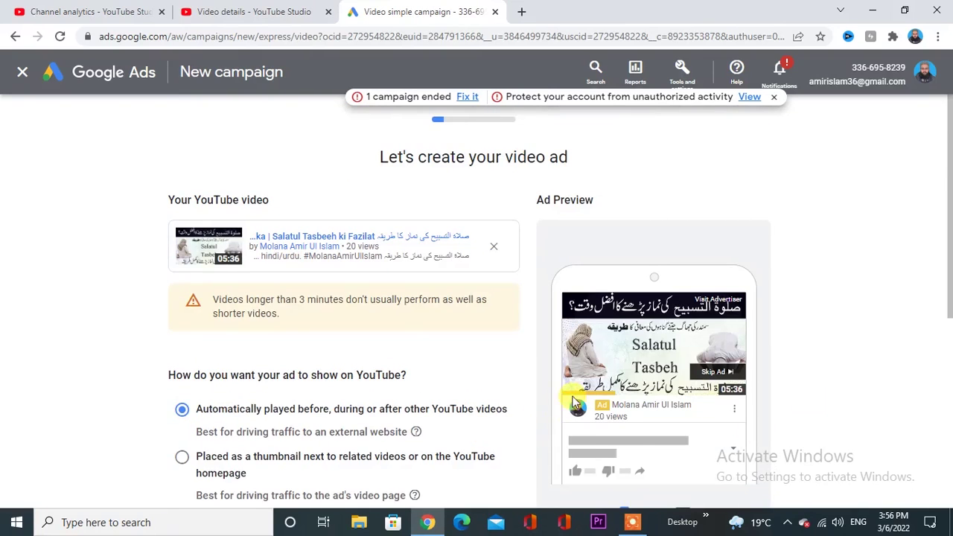
Preview the ad's desktop layout and return the preview to mobile
scroll(577, 391, "down", 2)
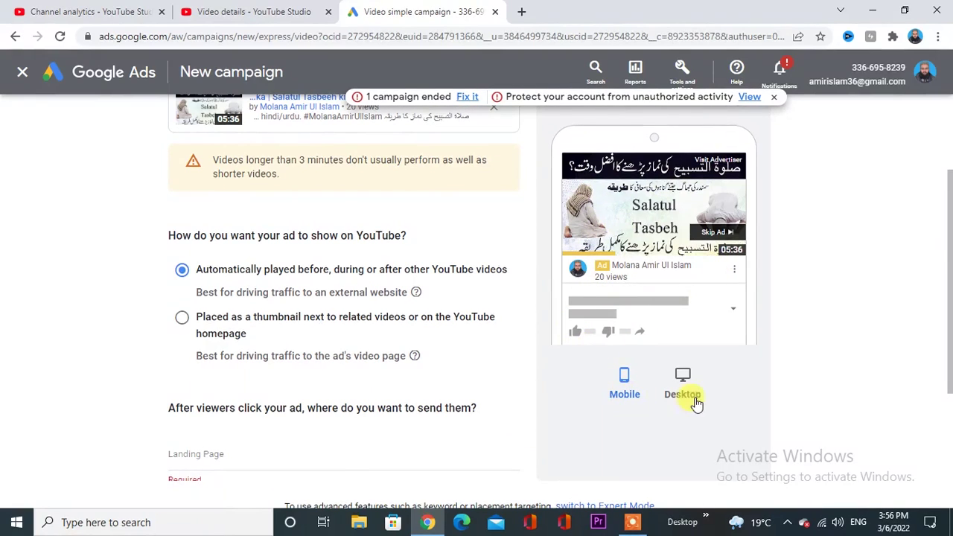
left_click(682, 378)
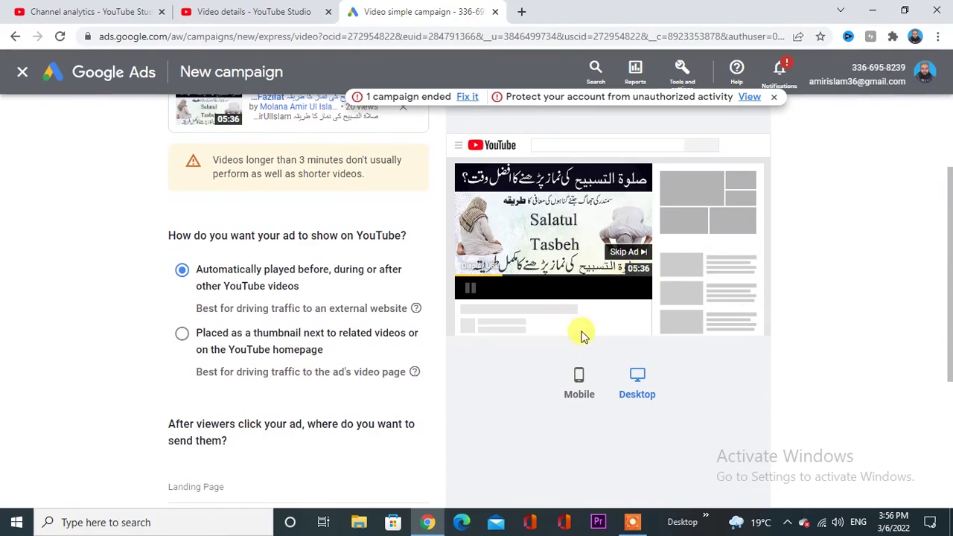
left_click(578, 377)
Go to the landing page setting, switch to YouTube Studio and copy the web address of its Channel content page
scroll(400, 389, "down", 3)
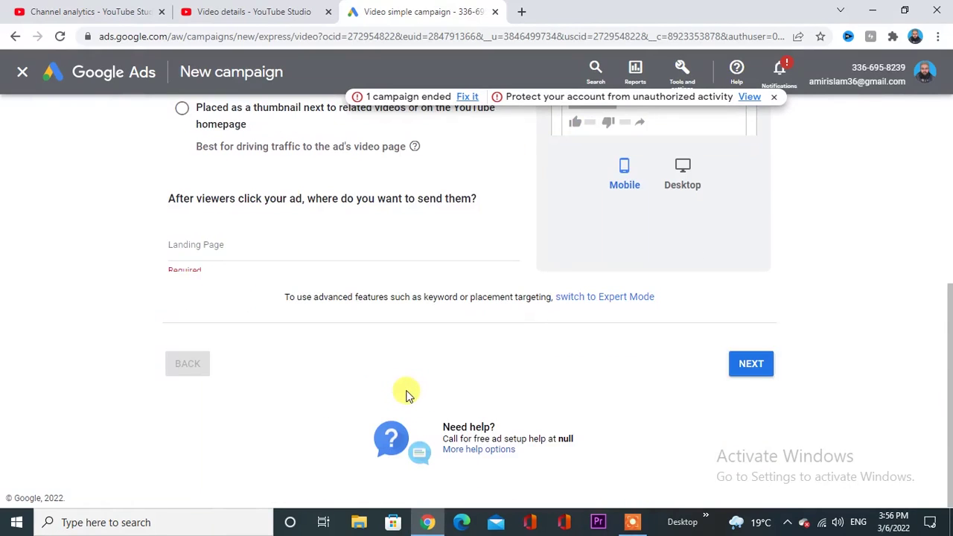
left_click(201, 246)
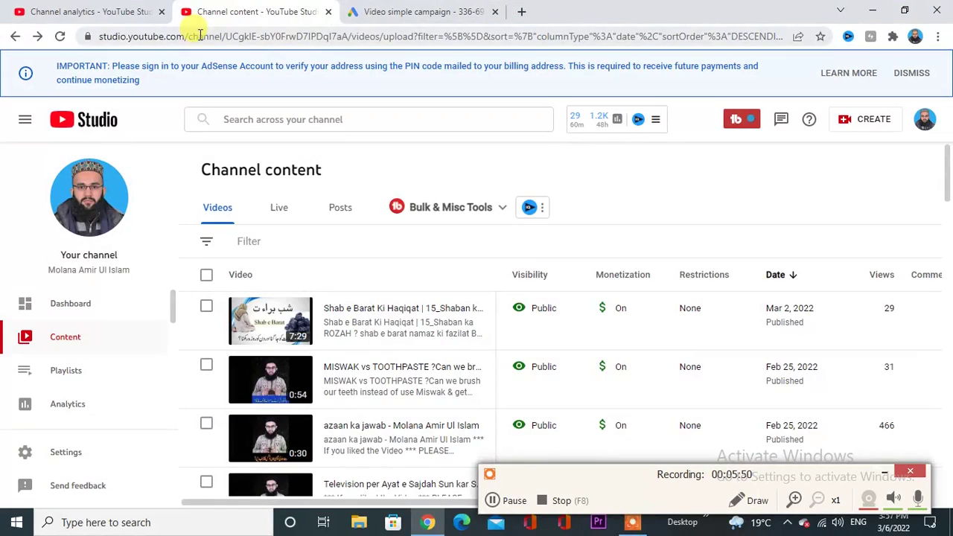
left_click(199, 37)
right_click(200, 39)
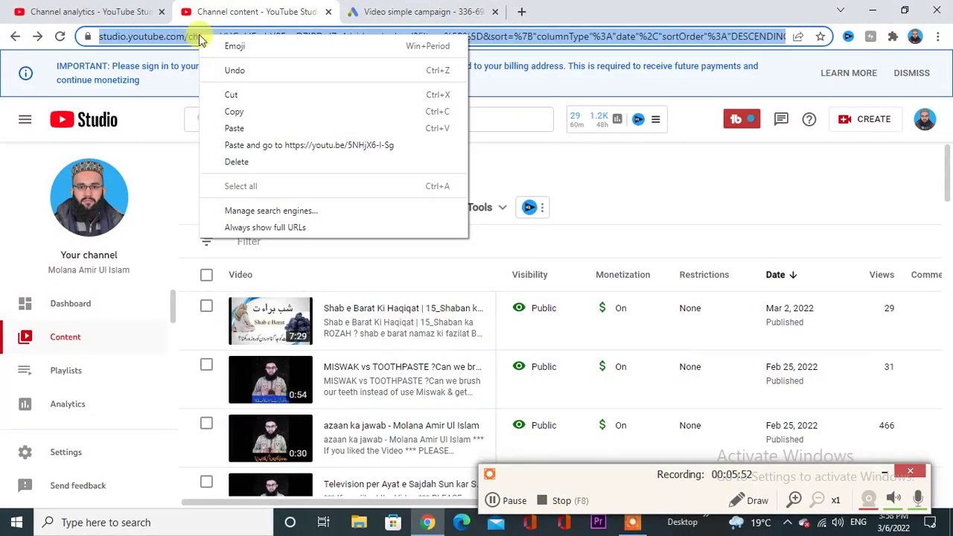
left_click(233, 111)
Paste the copied channel address as the ad's landing page in Google Ads and continue to the locations and languages settings
left_click(417, 10)
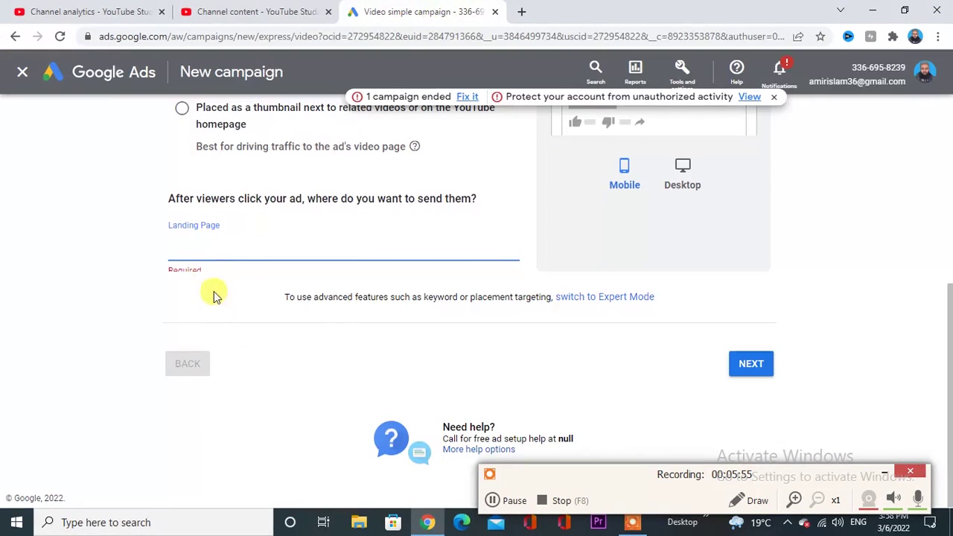
right_click(186, 241)
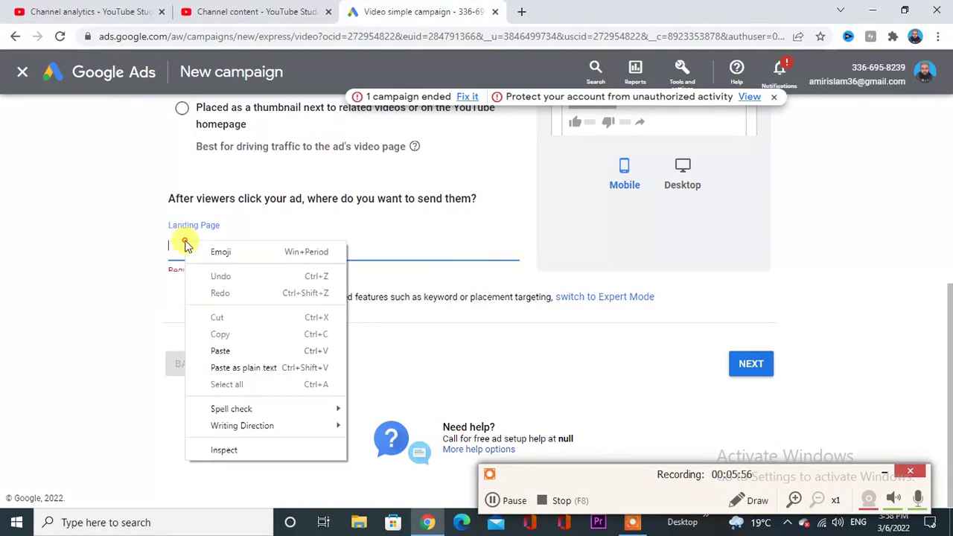
left_click(214, 352)
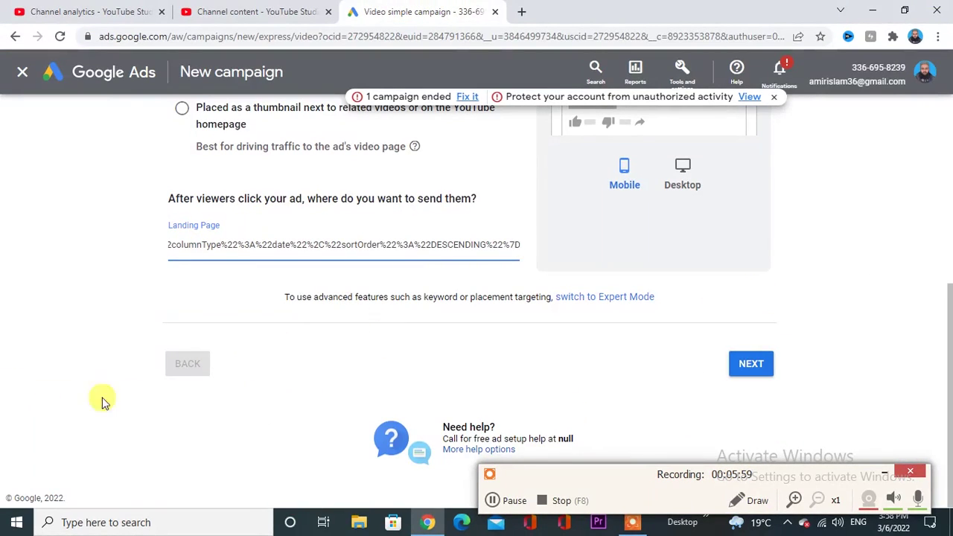
left_click(889, 473)
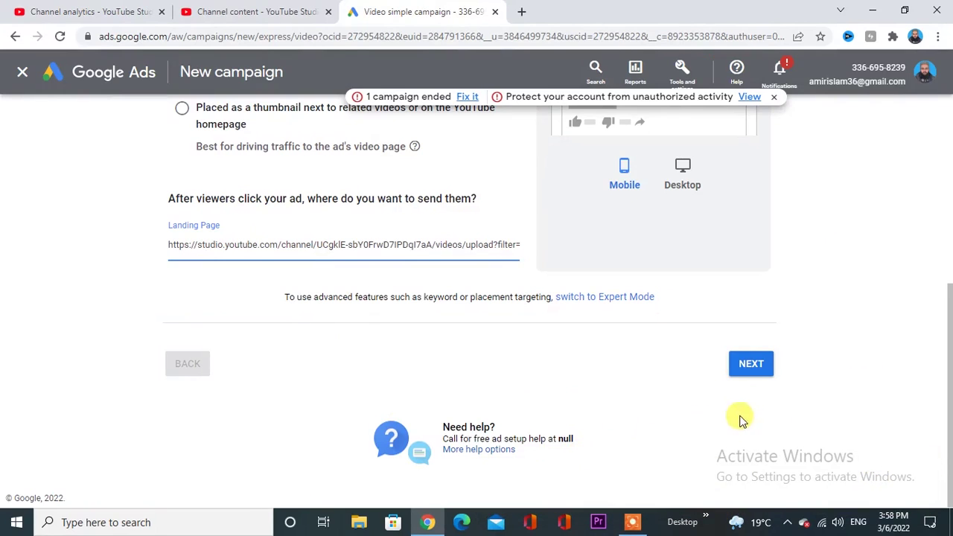
left_click(750, 365)
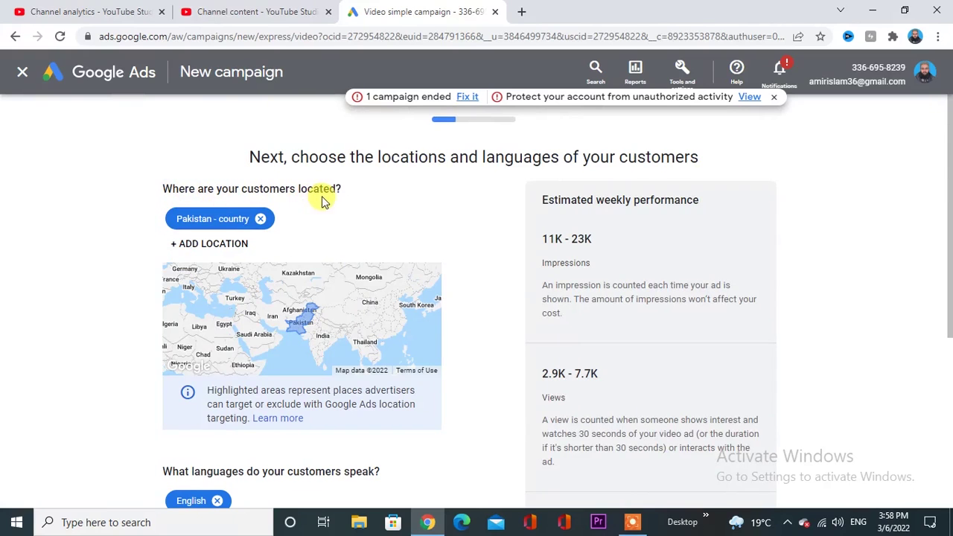
Open the entry for adding another customer location
scroll(378, 320, "down", 1)
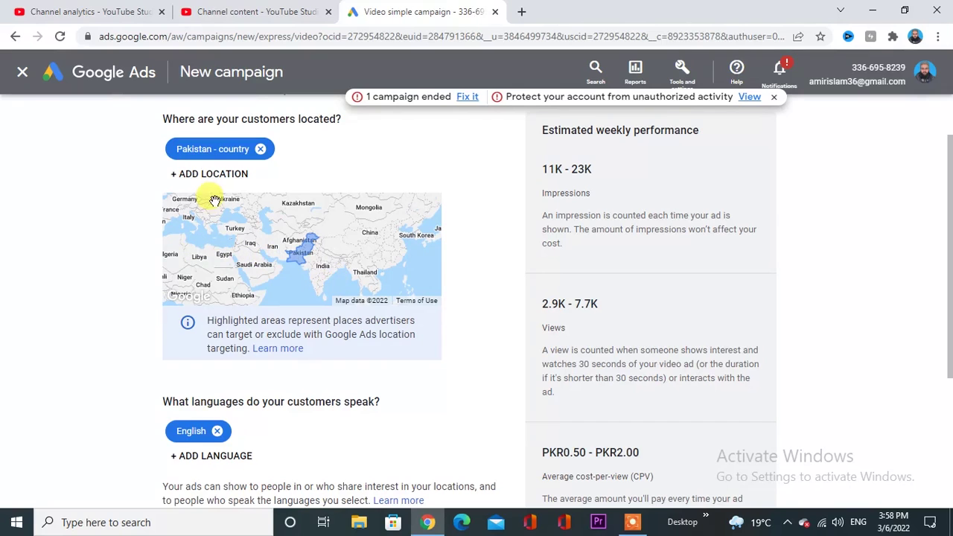
left_click(179, 175)
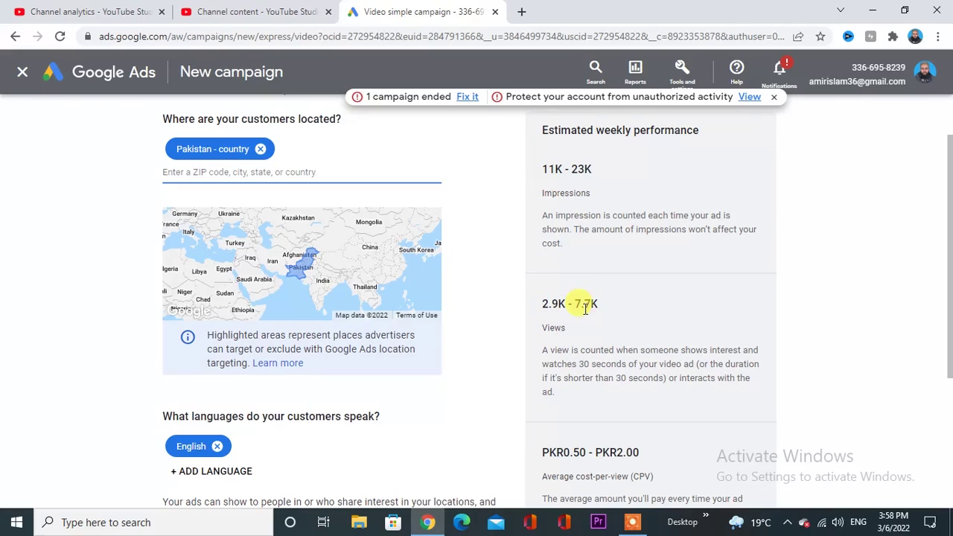
scroll(582, 367, "down", 2)
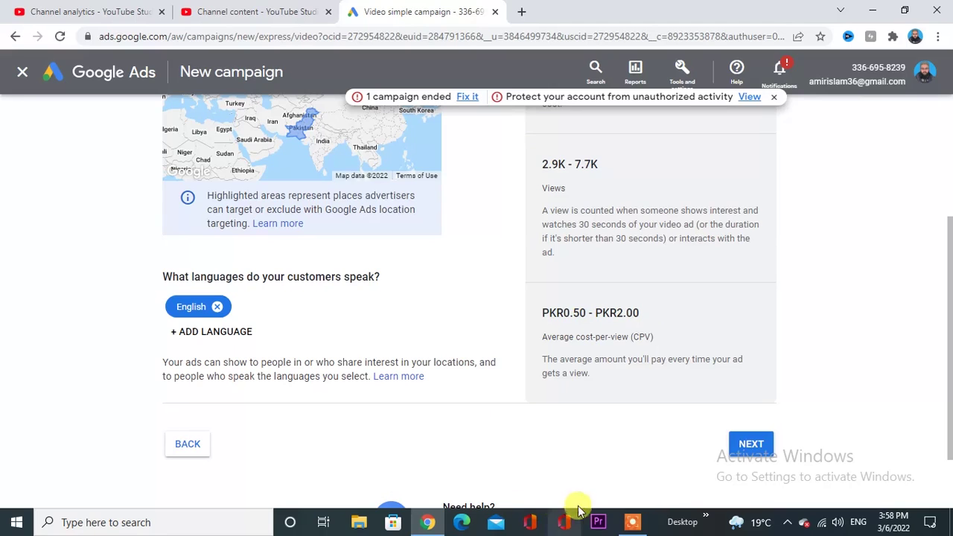
Add Urdu to the customers' languages and continue to the gender, age and parental status settings
left_click(197, 340)
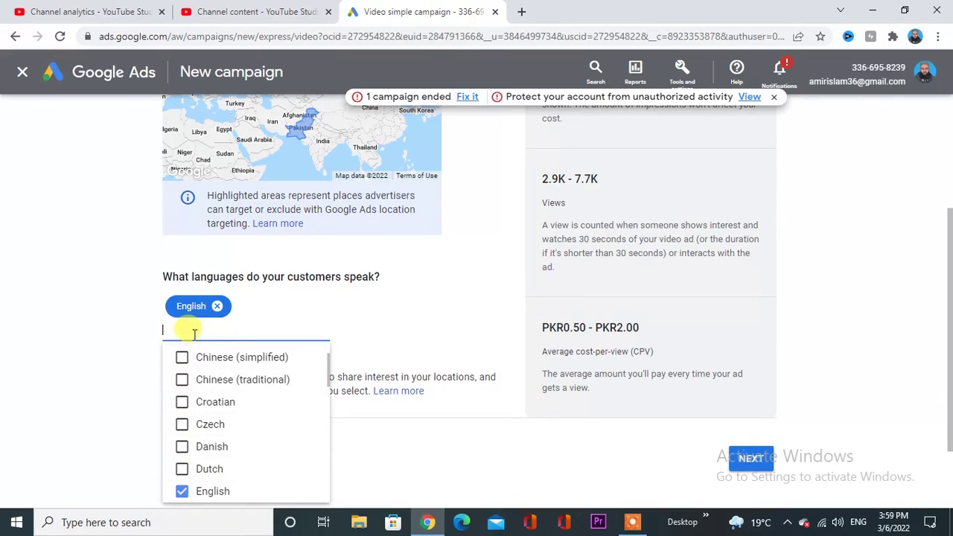
type("ur")
left_click(182, 363)
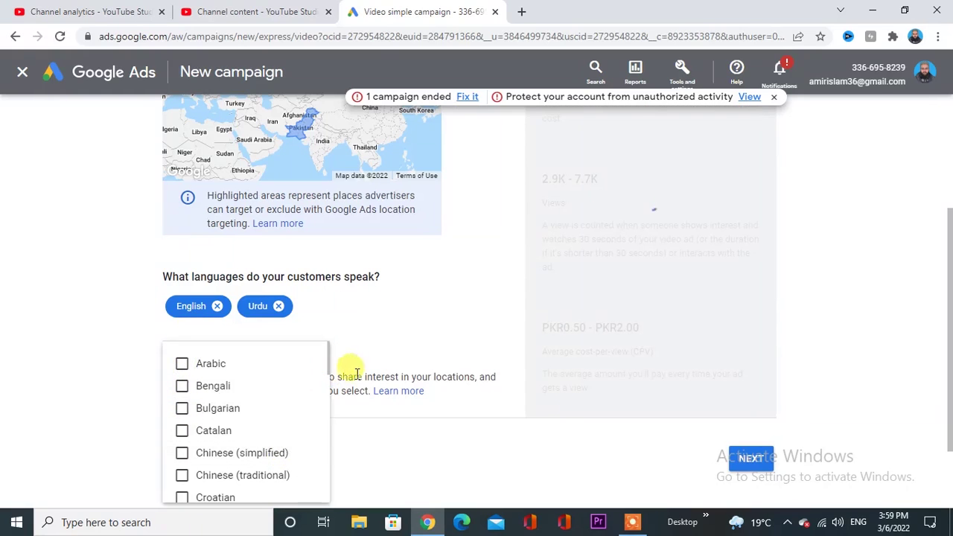
left_click(430, 346)
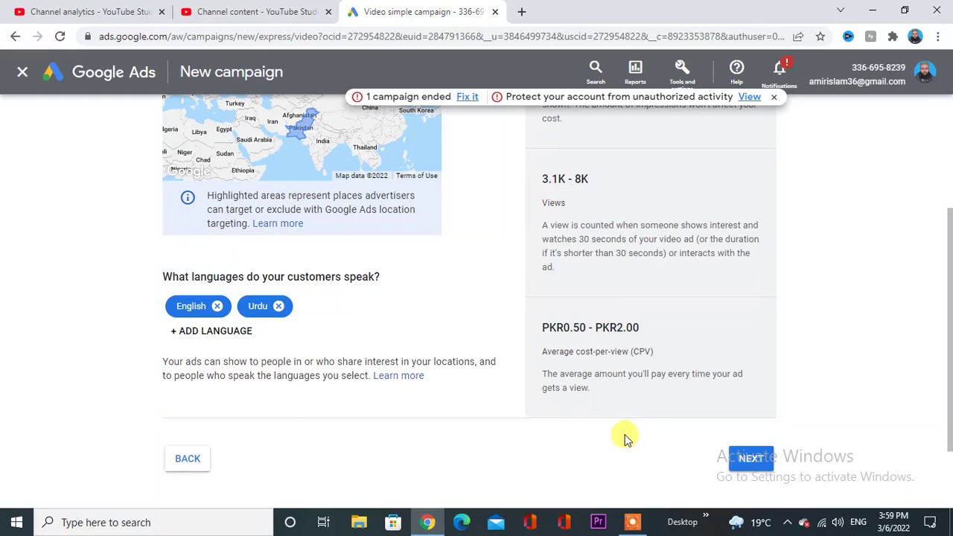
scroll(532, 417, "up", 3)
scroll(649, 419, "down", 3)
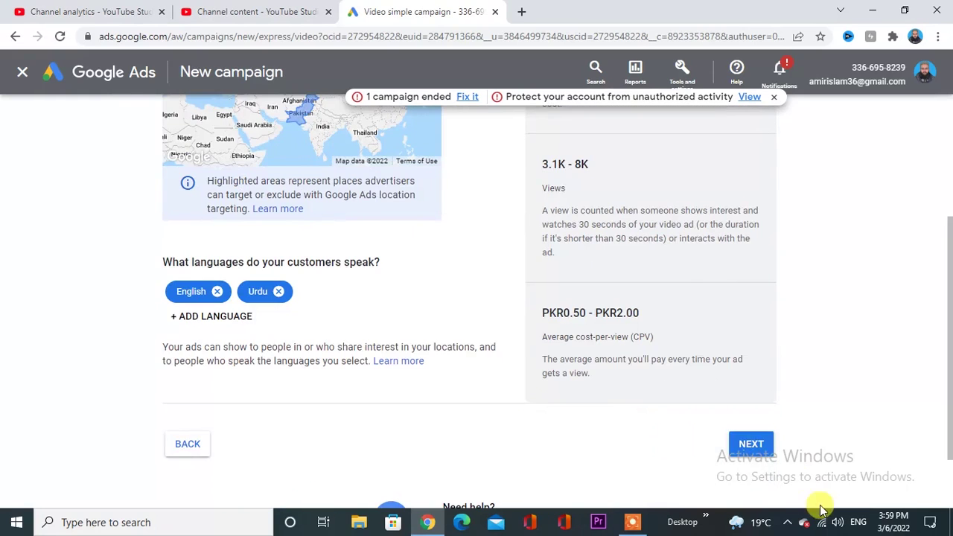
left_click(747, 440)
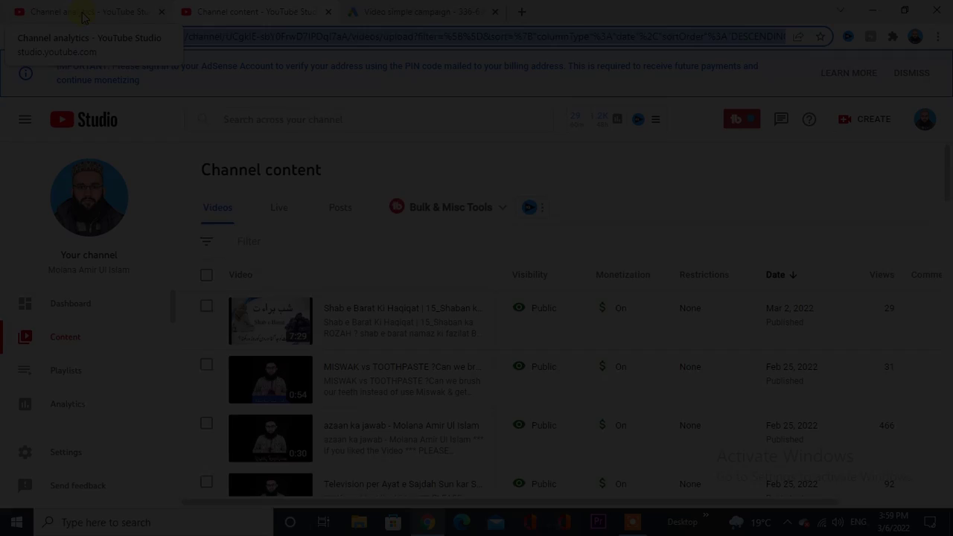
Switch to the YouTube Studio channel analytics and examine the audience's age and gender breakdown
left_click(82, 13)
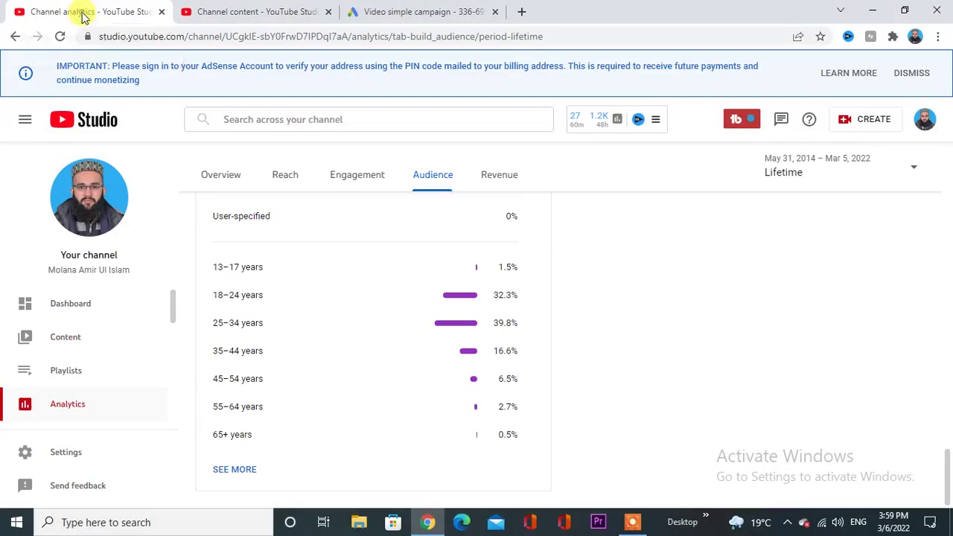
scroll(323, 440, "up", 4)
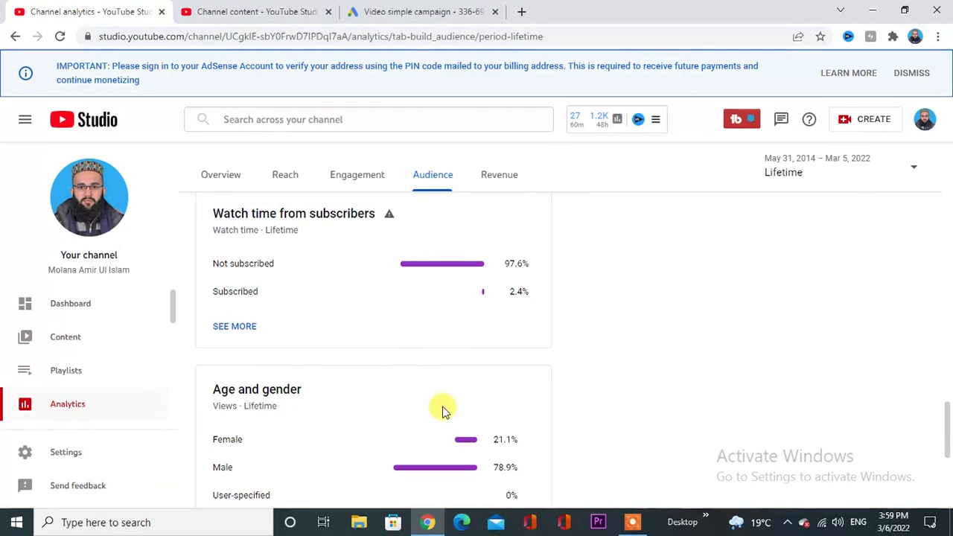
scroll(442, 410, "down", 4)
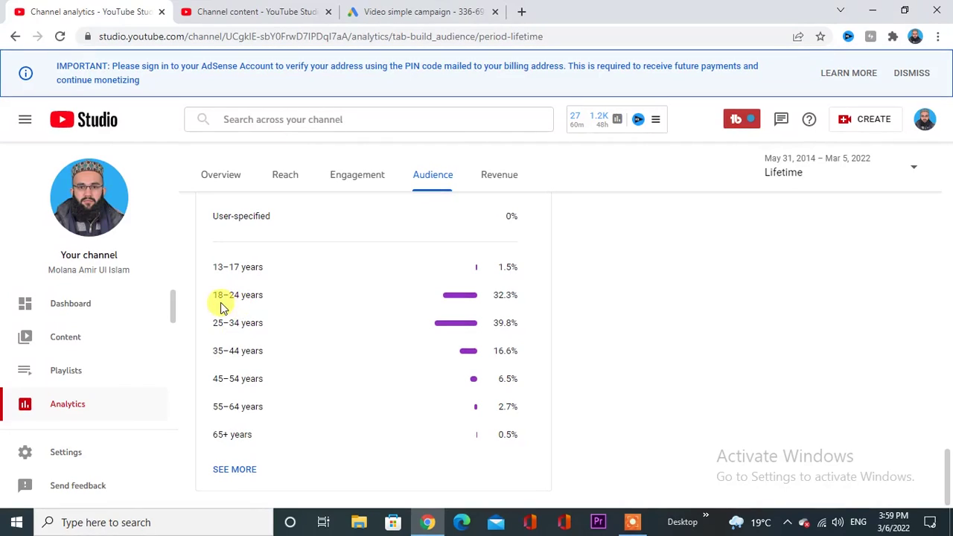
Return to Google Ads and exclude the 45 - 54, 55 - 64 and 65+ age groups from the campaign
left_click(383, 13)
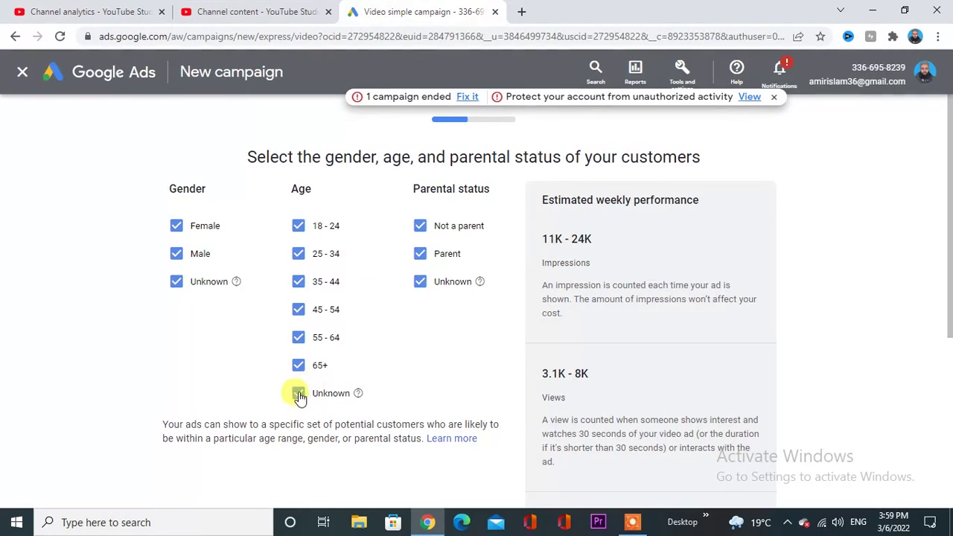
left_click(298, 363)
left_click(298, 338)
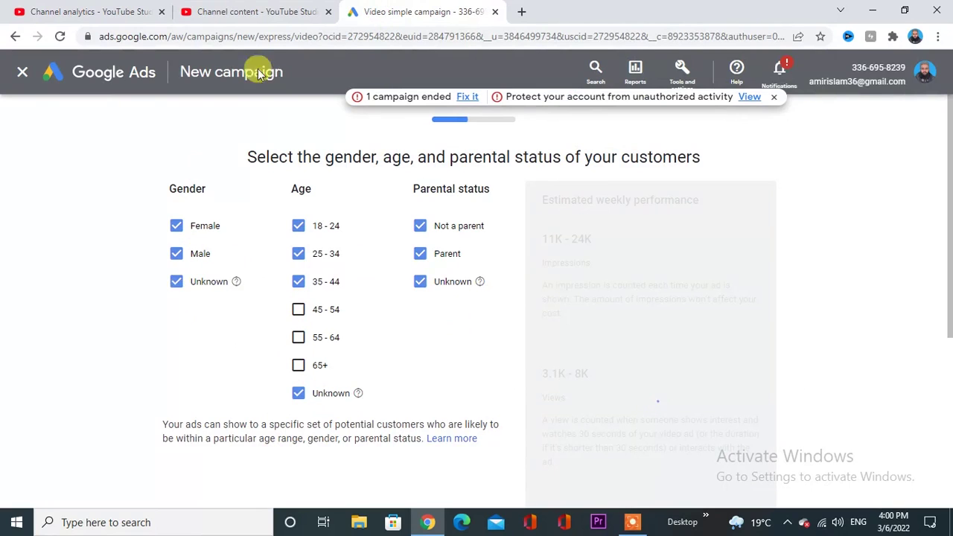
Go back to the audience analytics in YouTube Studio and check the split between female and male viewers
left_click(274, 9)
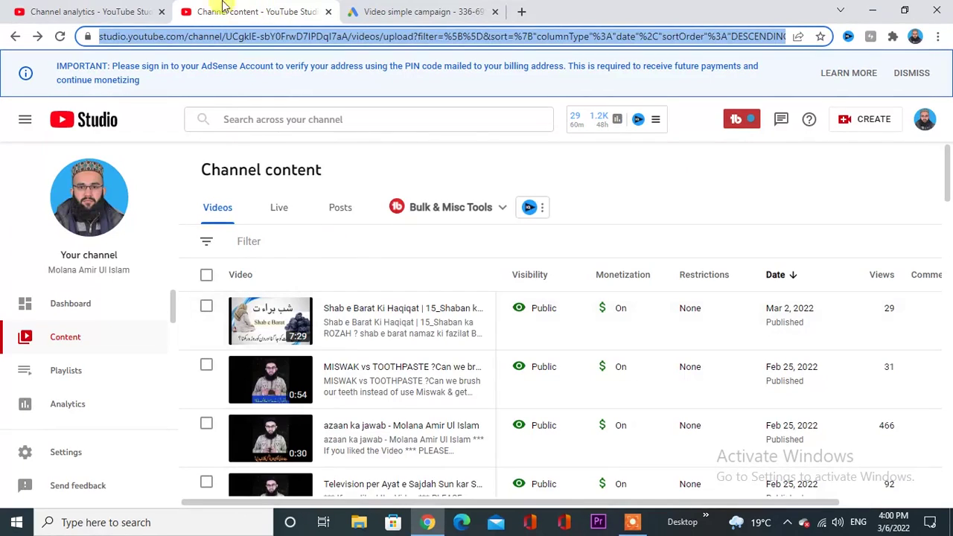
left_click(104, 15)
scroll(379, 436, "up", 5)
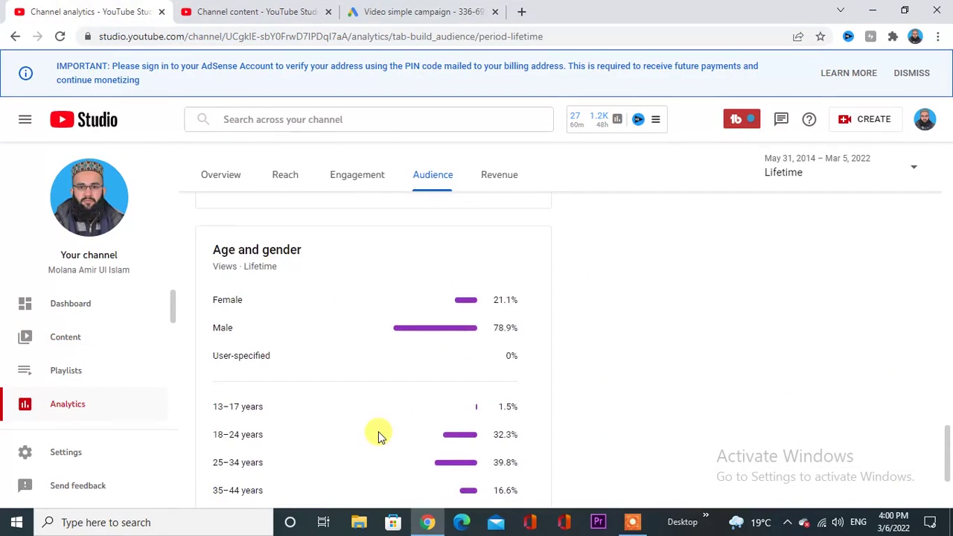
scroll(378, 436, "down", 3)
scroll(378, 436, "up", 5)
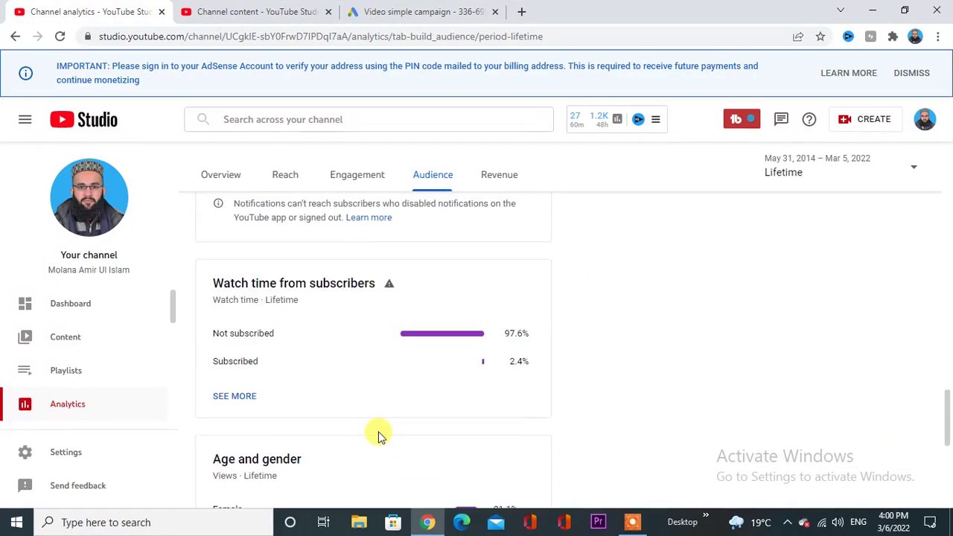
scroll(378, 436, "down", 5)
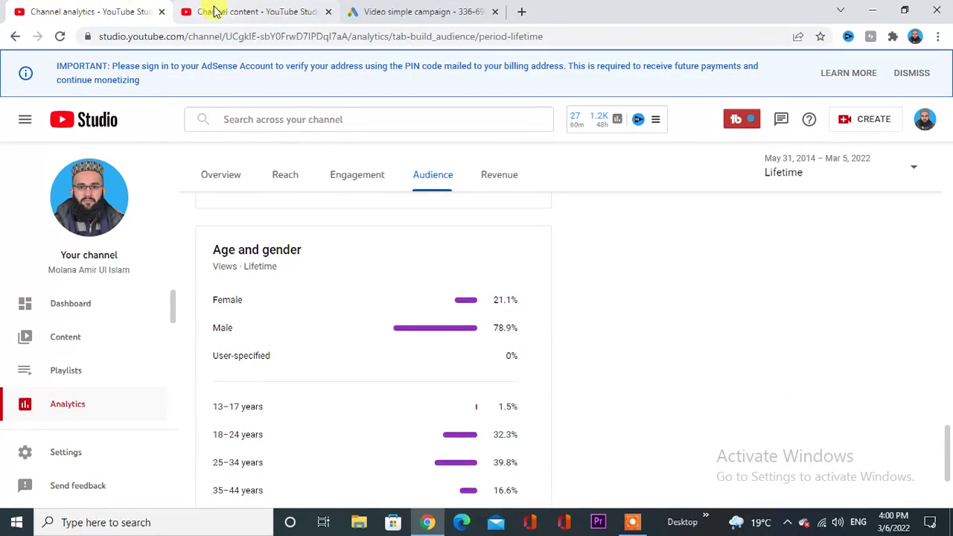
Return to Google Ads, exclude female customers from the targeting and continue to the interests settings
left_click(442, 12)
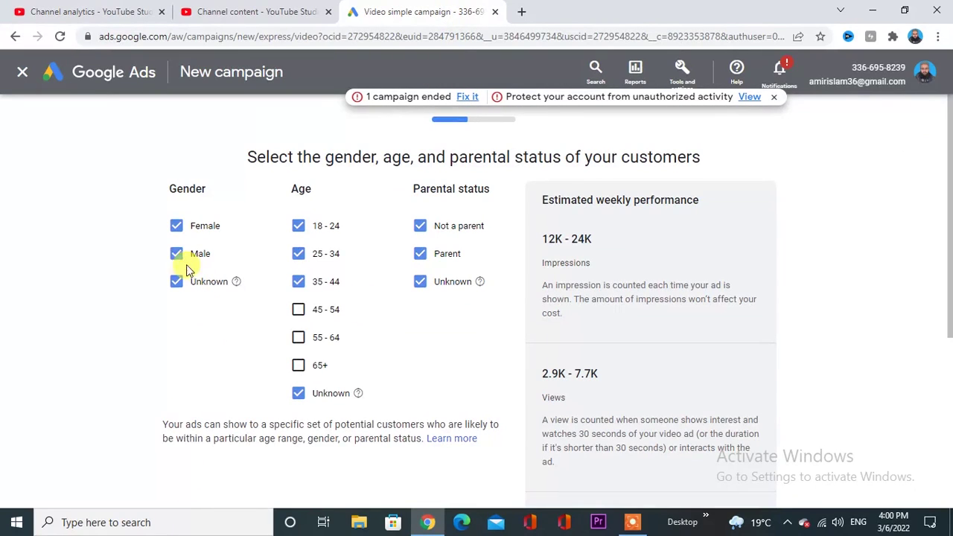
left_click(175, 226)
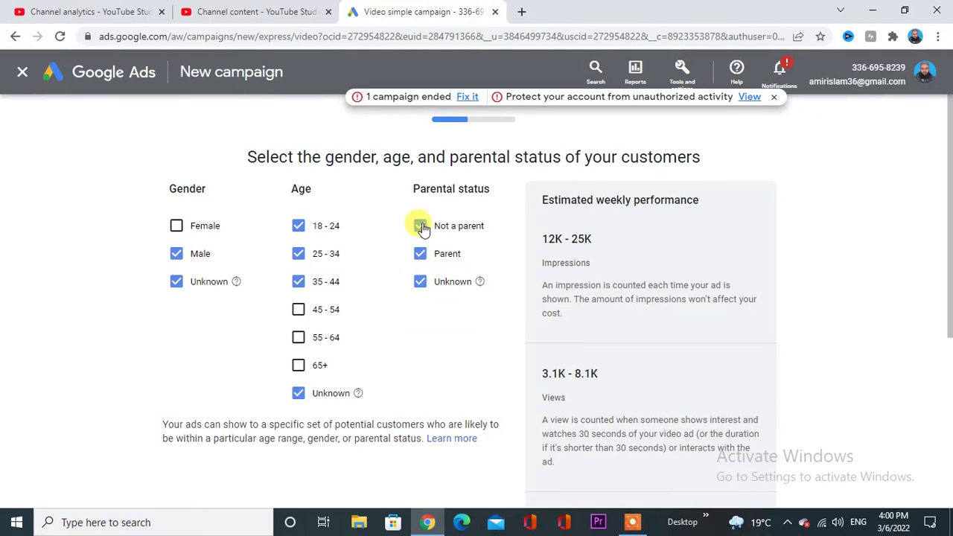
left_click(425, 286)
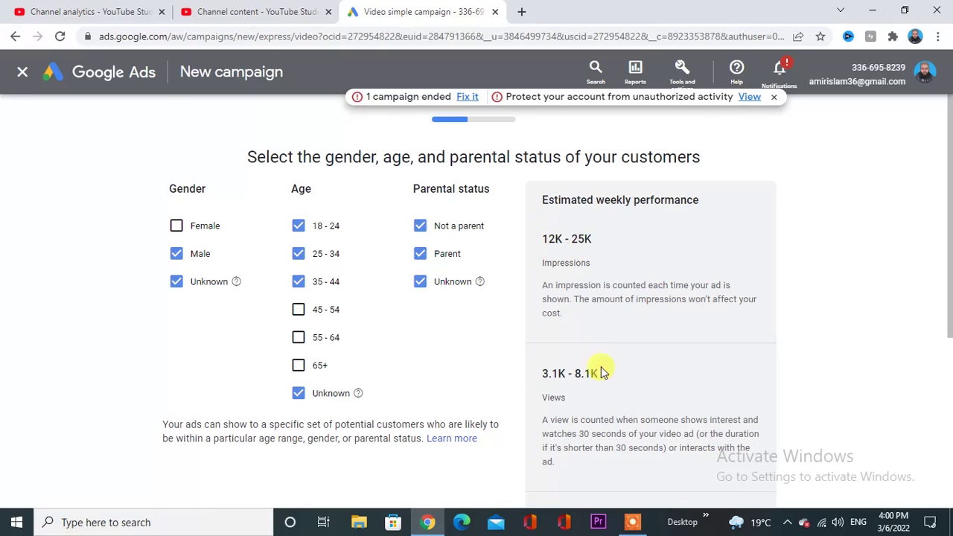
scroll(607, 387, "down", 2)
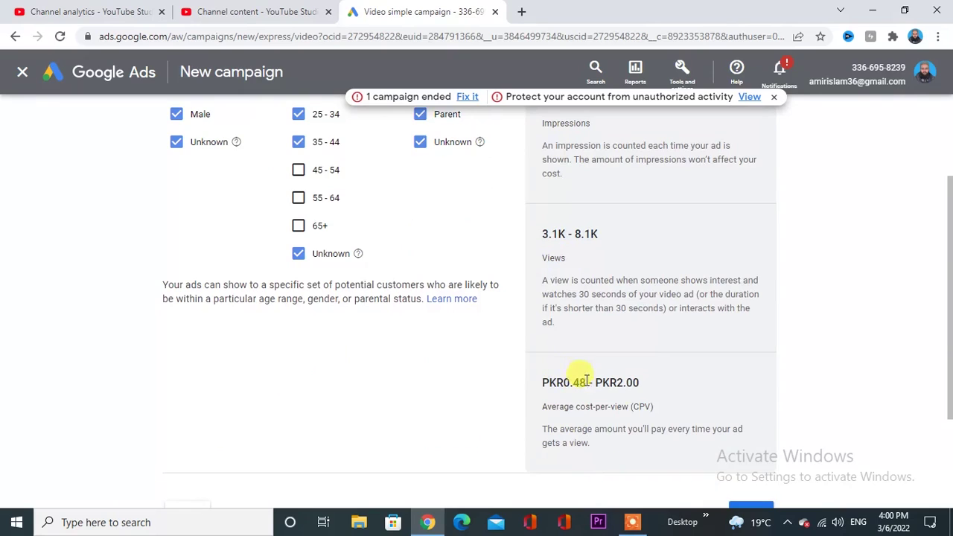
scroll(563, 421, "down", 2)
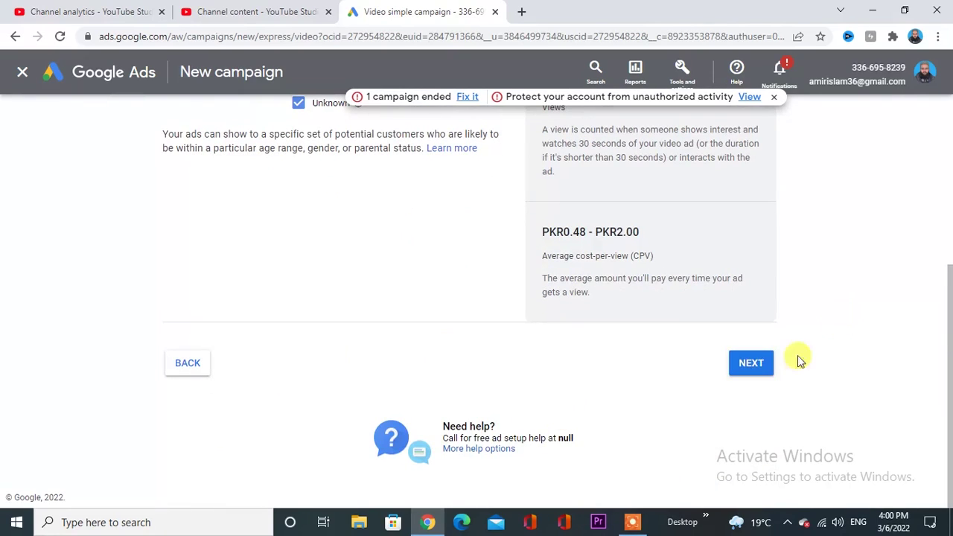
left_click(751, 369)
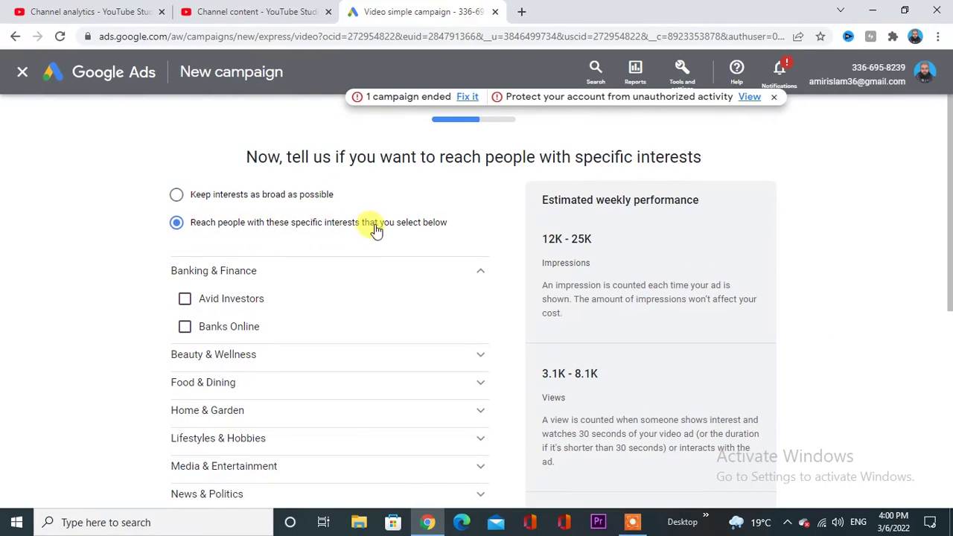
Choose to reach people with specific interests and select Transportation Modes under Vehicles & Transportation
left_click(182, 202)
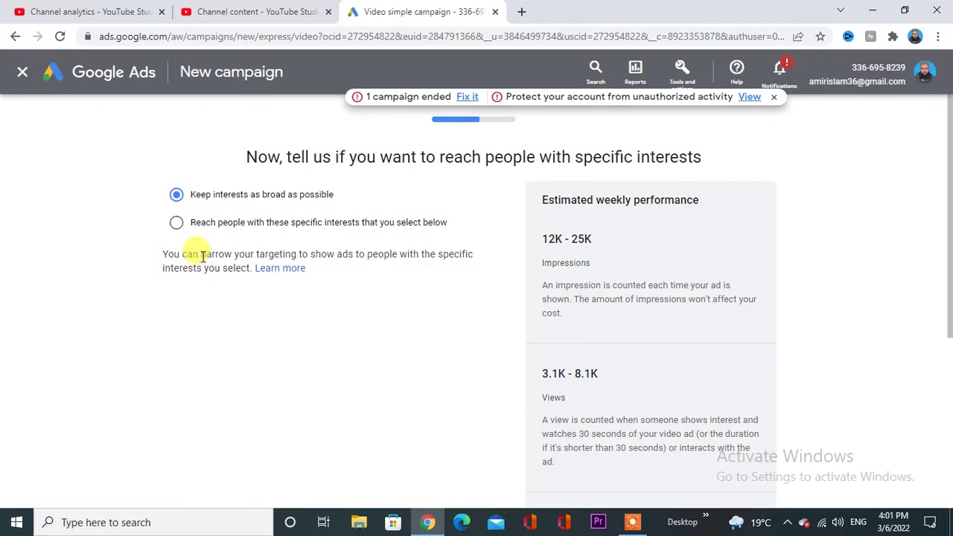
left_click(177, 224)
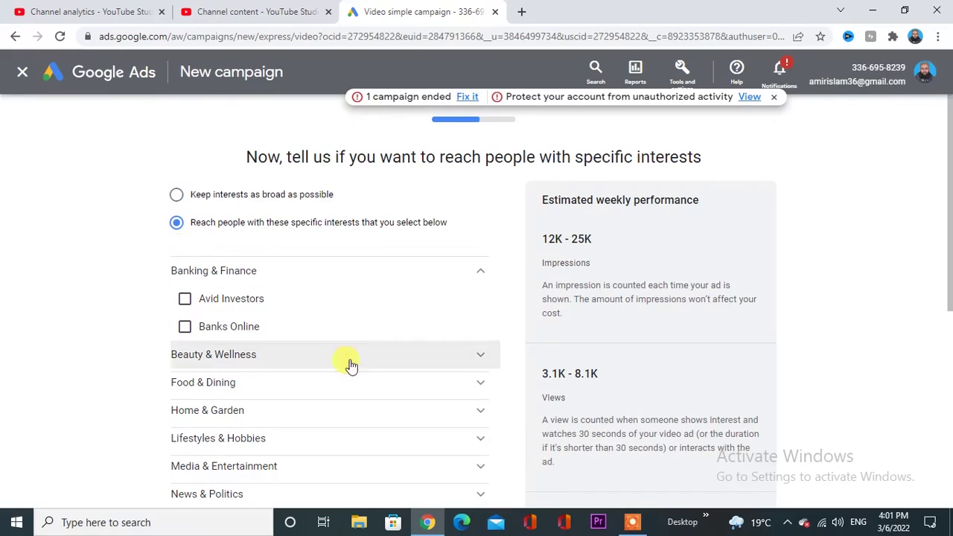
scroll(342, 360, "down", 3)
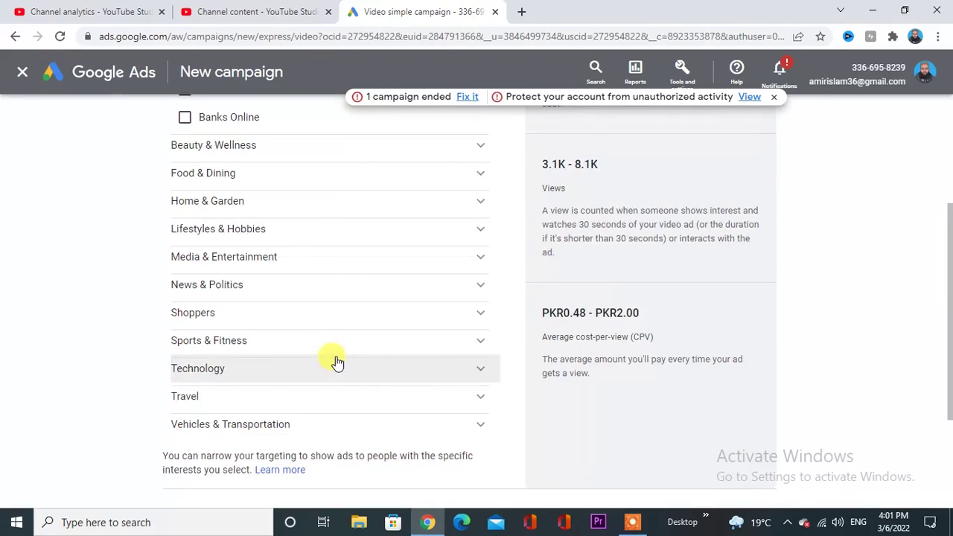
left_click(480, 425)
scroll(186, 447, "down", 1)
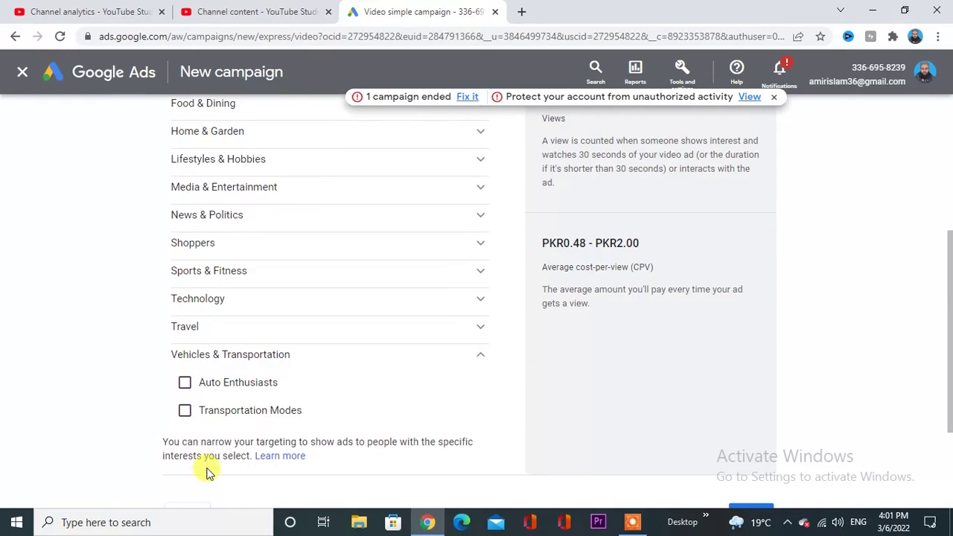
left_click(186, 413)
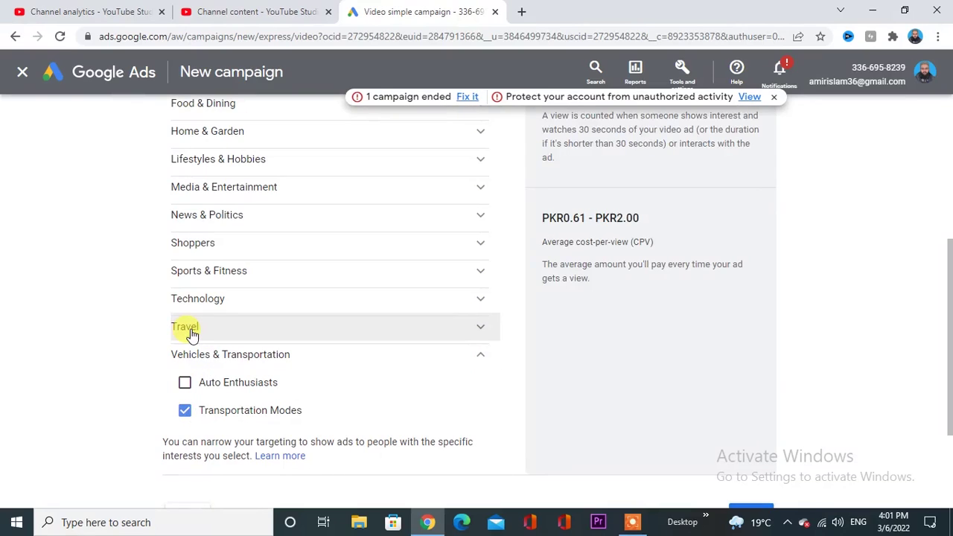
Add the interests Health & Fitness Buffs under Sports & Fitness and Do-It-Yourselfers under Home & Garden
left_click(483, 273)
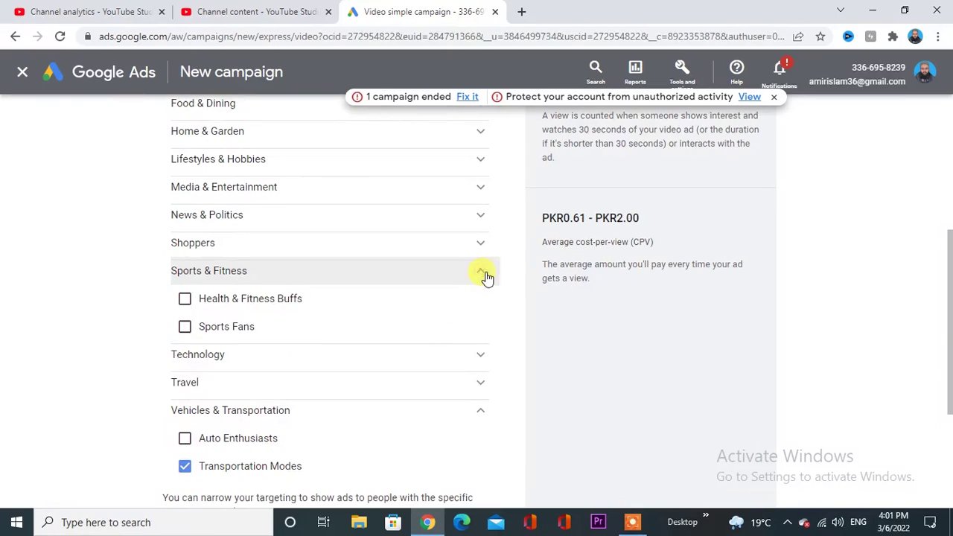
left_click(185, 299)
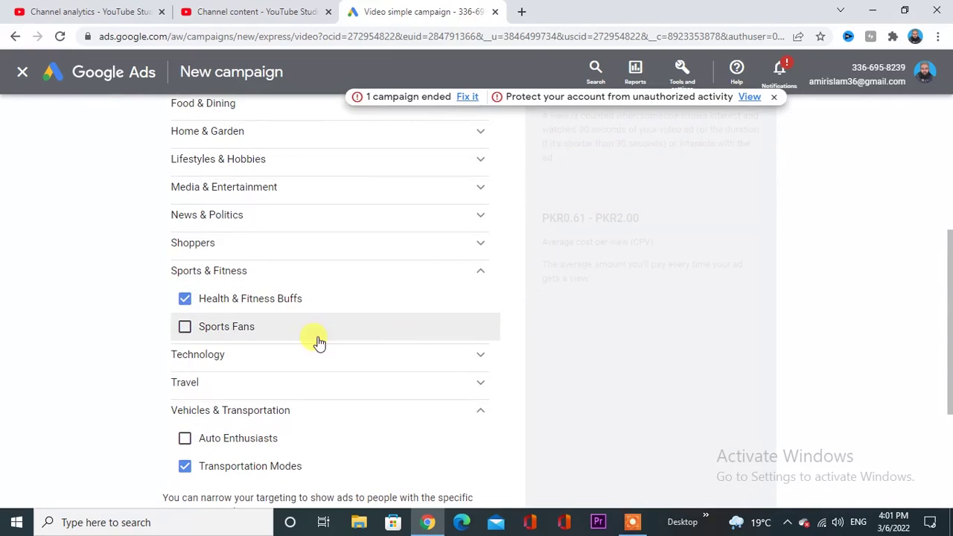
scroll(318, 341, "up", 2)
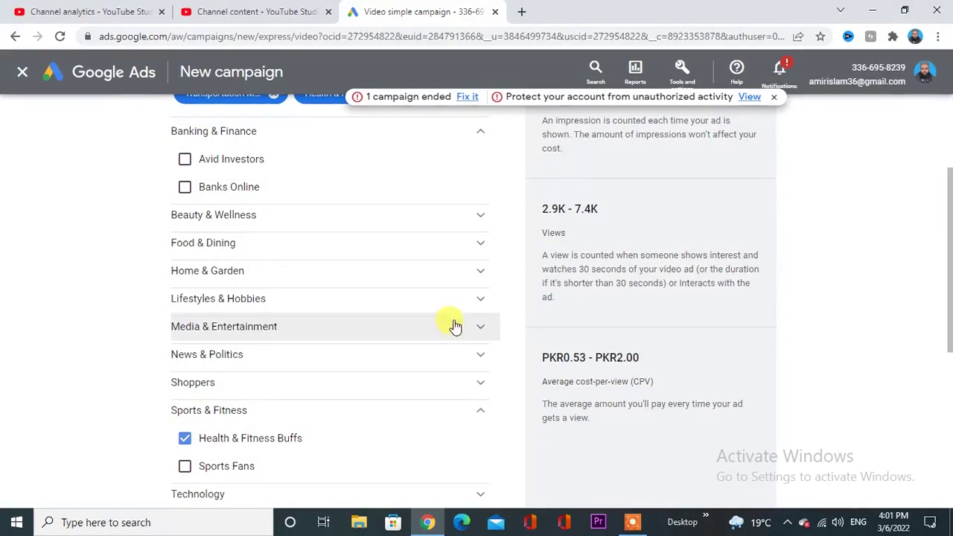
scroll(358, 387, "up", 2)
scroll(366, 400, "down", 2)
left_click(479, 281)
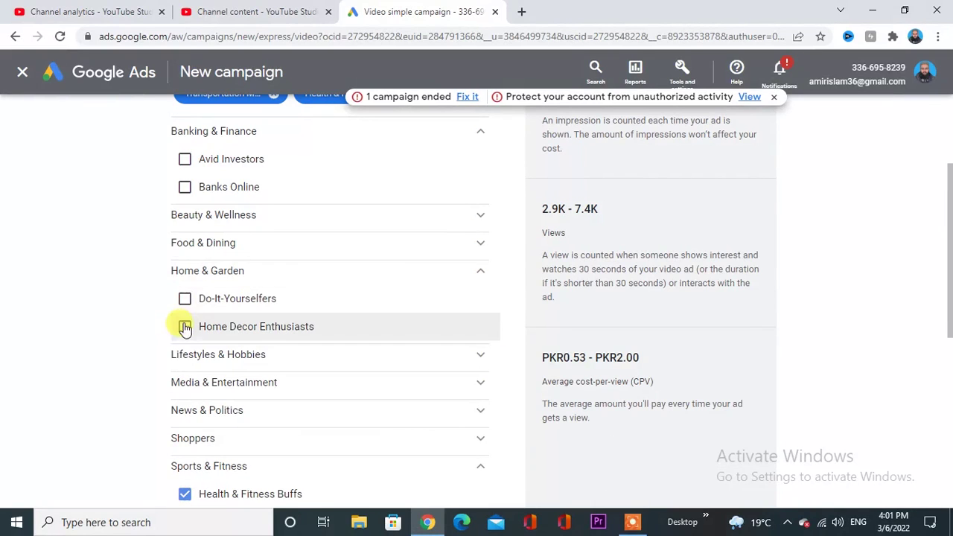
left_click(185, 298)
Review the selected interests and continue to the budget settings
scroll(179, 267, "up", 2)
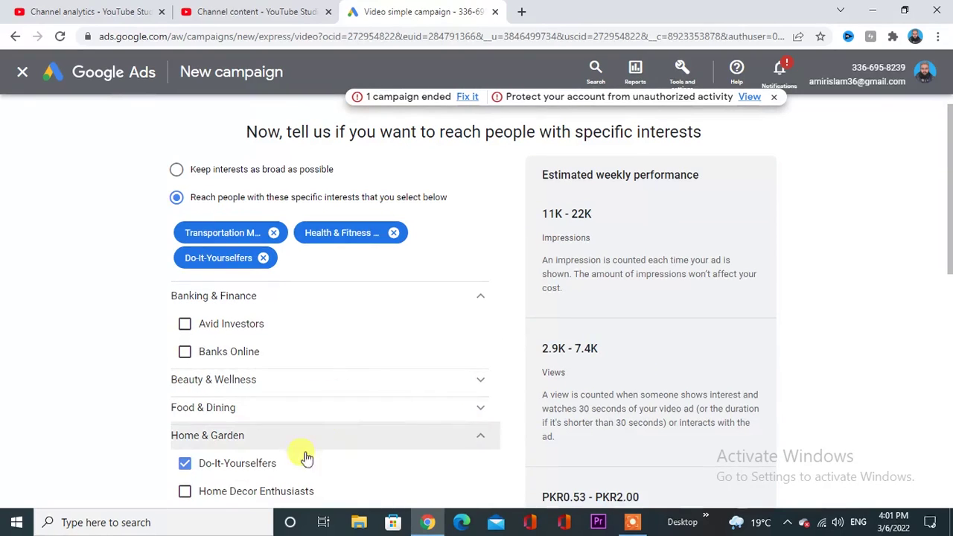
scroll(476, 428, "down", 2)
scroll(491, 393, "down", 2)
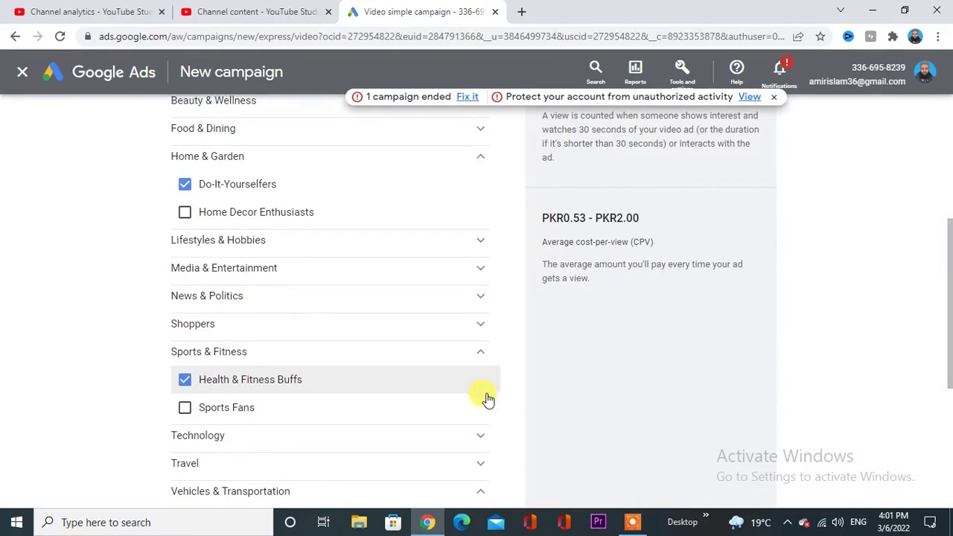
scroll(503, 382, "down", 3)
left_click(752, 443)
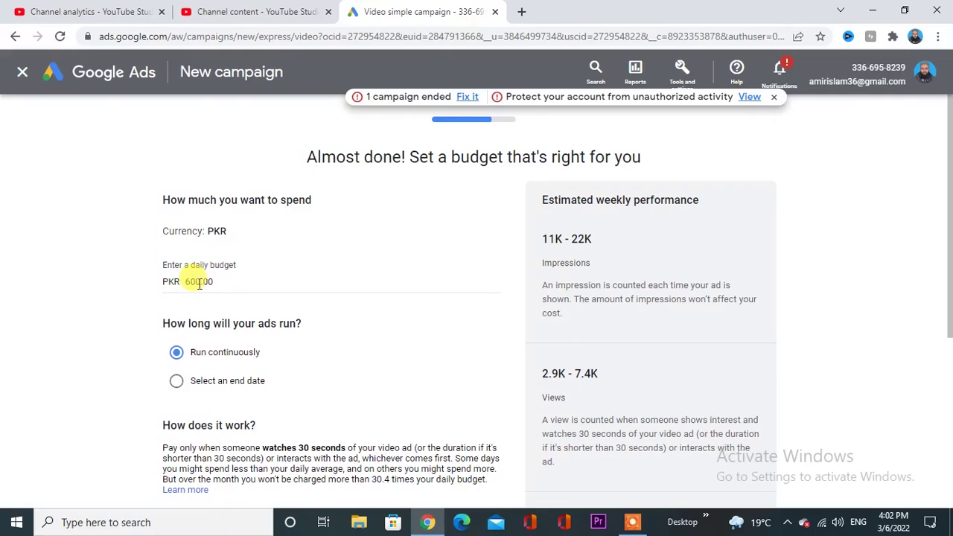
Set the campaign to end on Mar 9, 2022 instead of running continuously, and continue to the campaign review
left_click(177, 384)
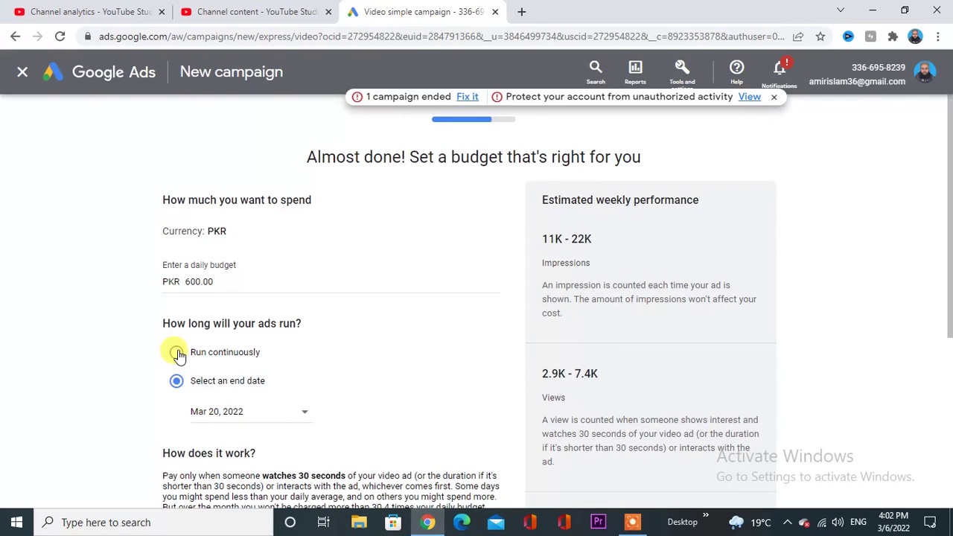
left_click(178, 353)
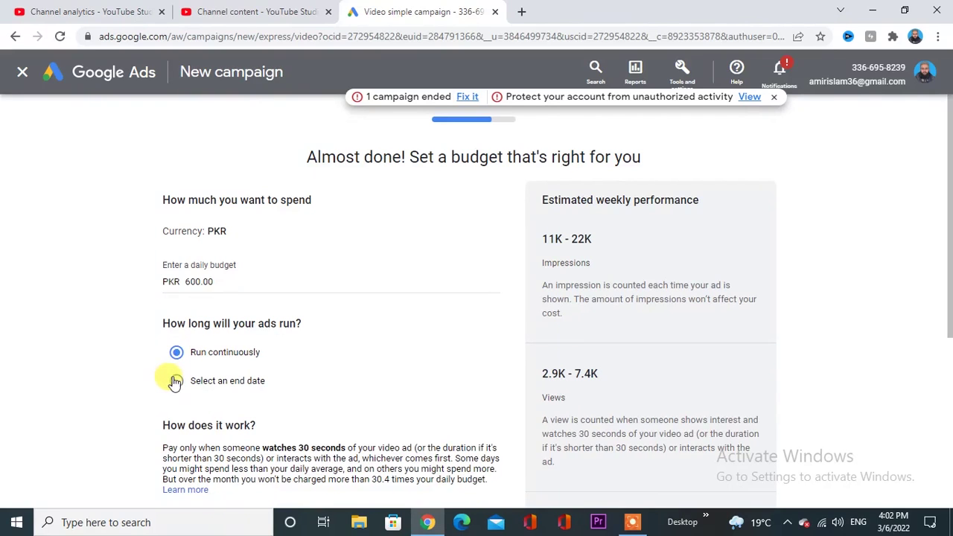
left_click(176, 381)
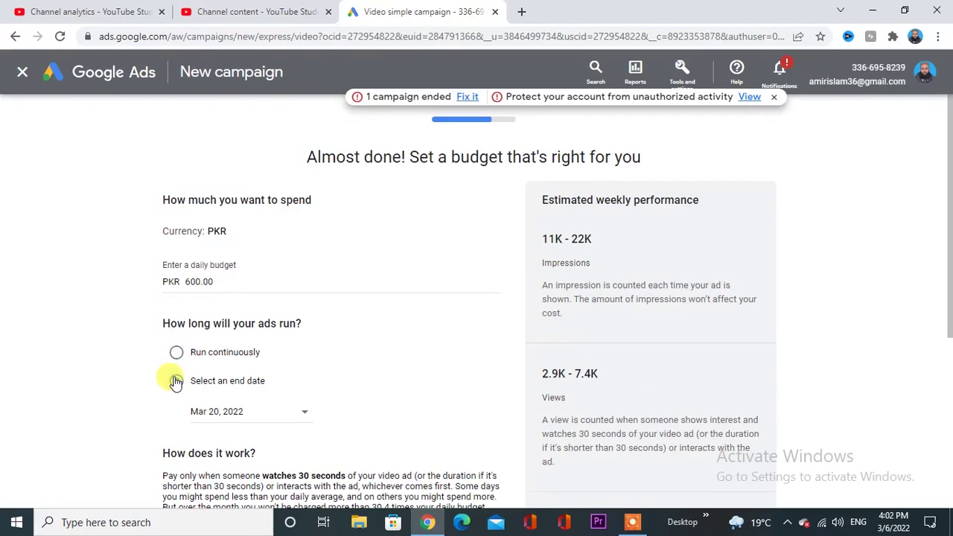
left_click(301, 415)
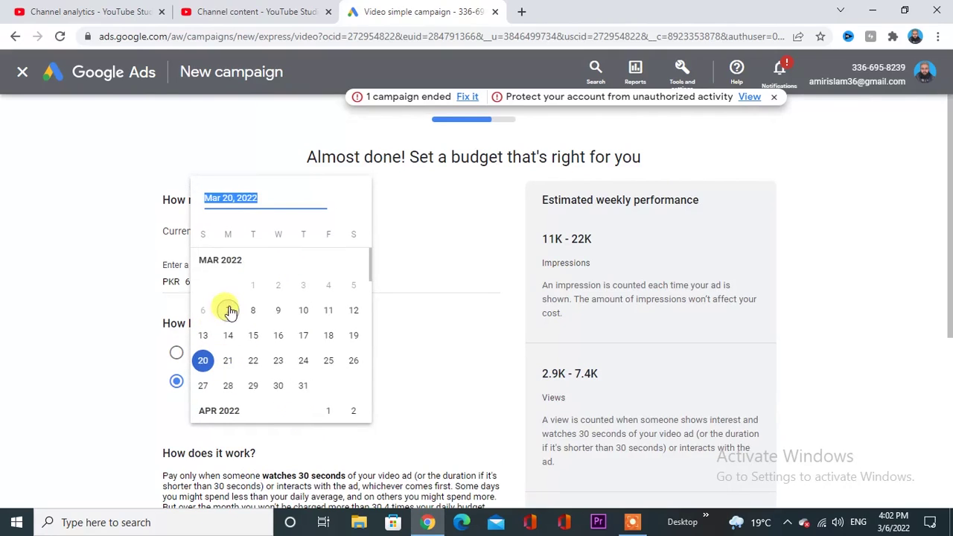
left_click(278, 311)
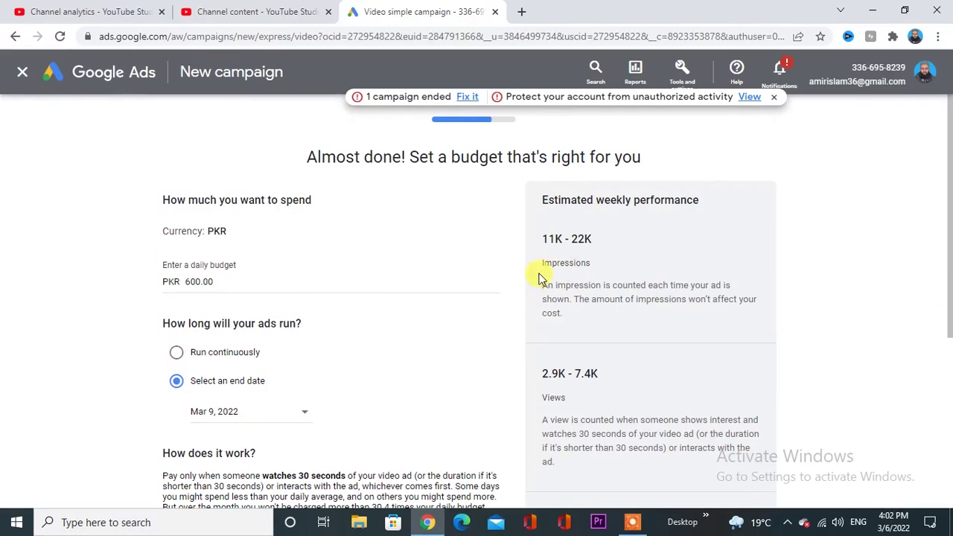
scroll(595, 288, "down", 2)
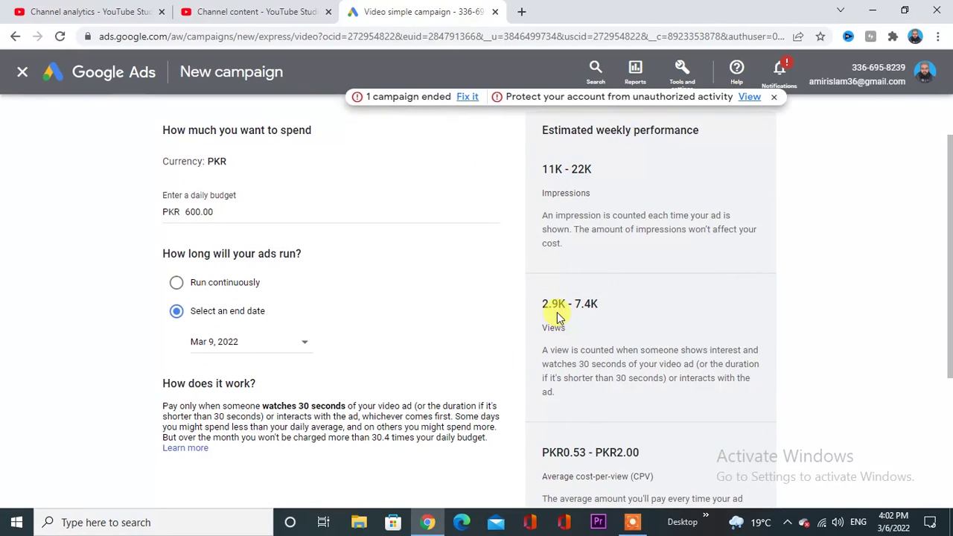
scroll(607, 436, "down", 2)
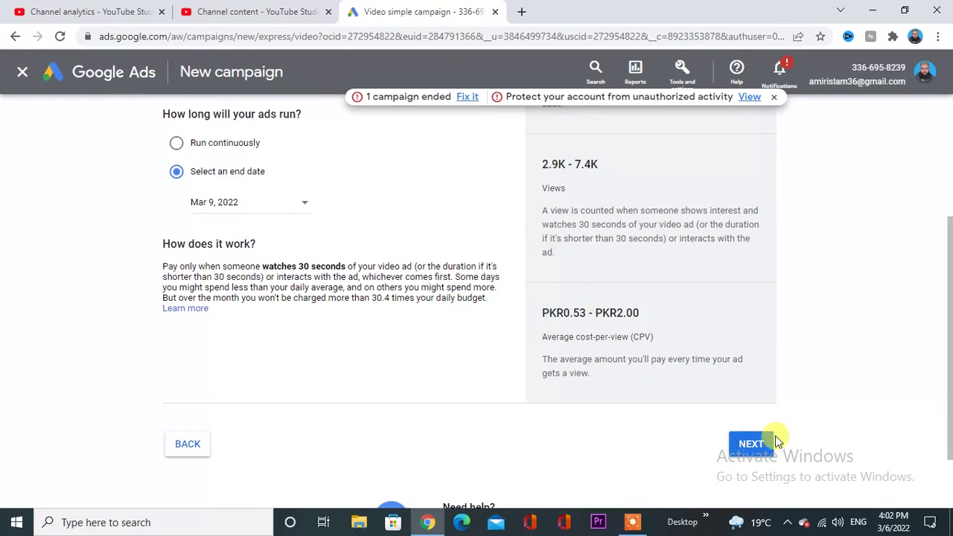
left_click(750, 443)
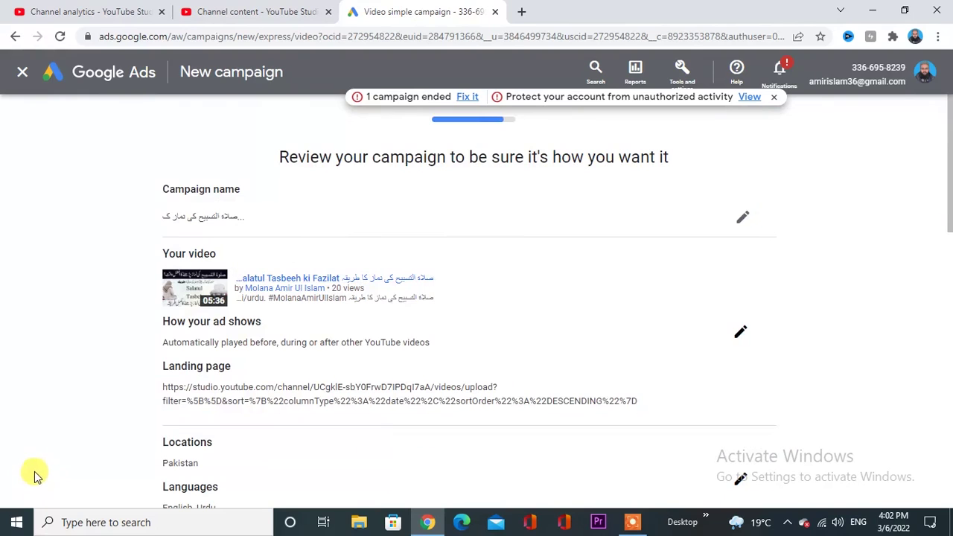
Review the campaign's landing page, locations, languages, demographics, interests and daily budget, and proceed to create the campaign
scroll(339, 419, "down", 5)
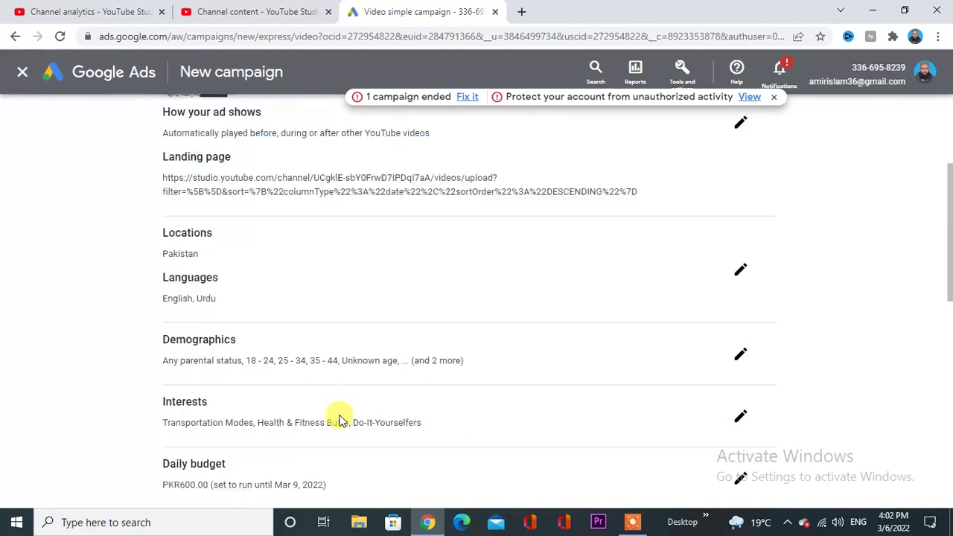
scroll(338, 419, "down", 5)
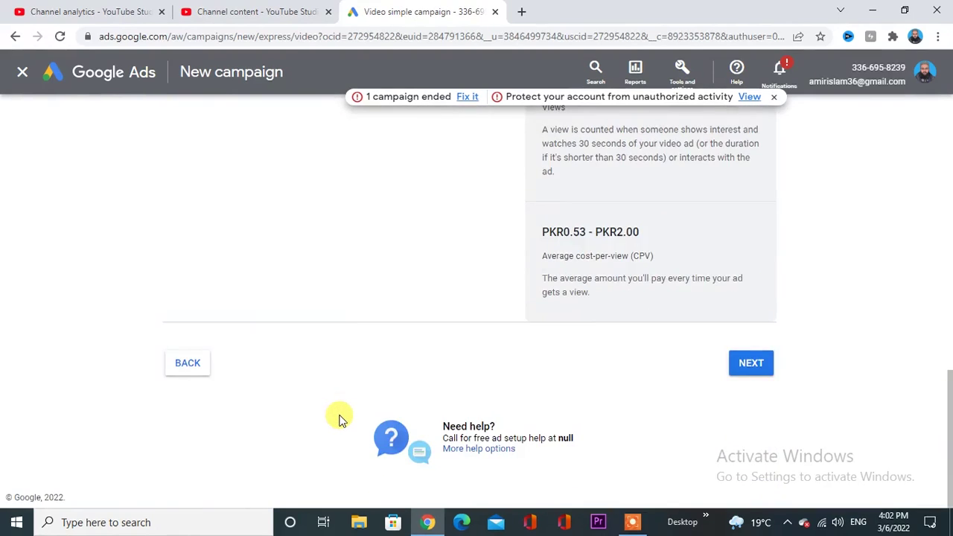
scroll(338, 419, "up", 8)
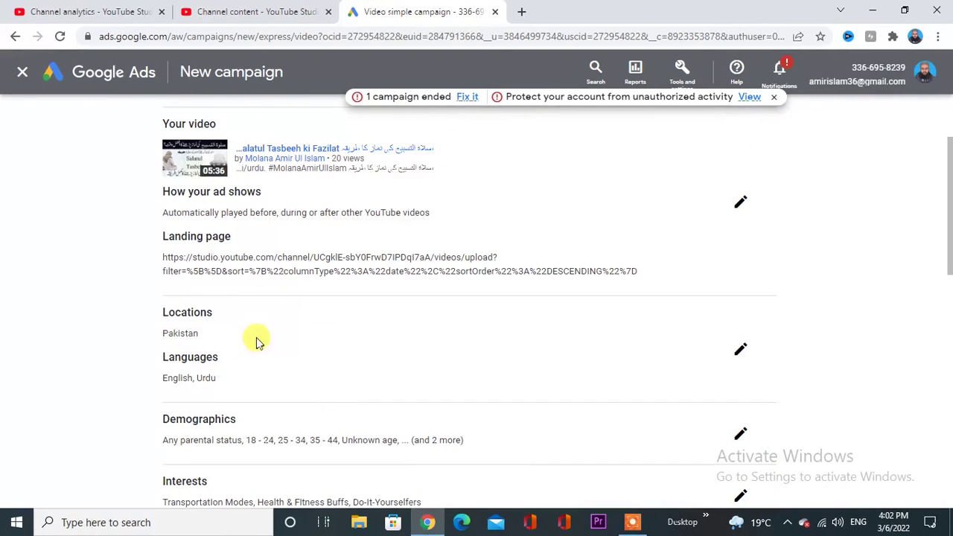
scroll(260, 406, "down", 1)
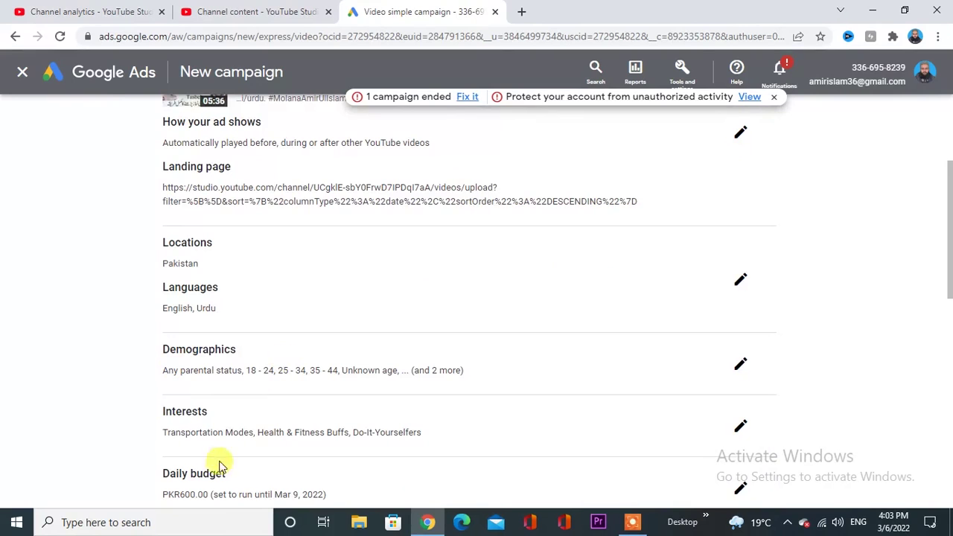
scroll(219, 455, "down", 2)
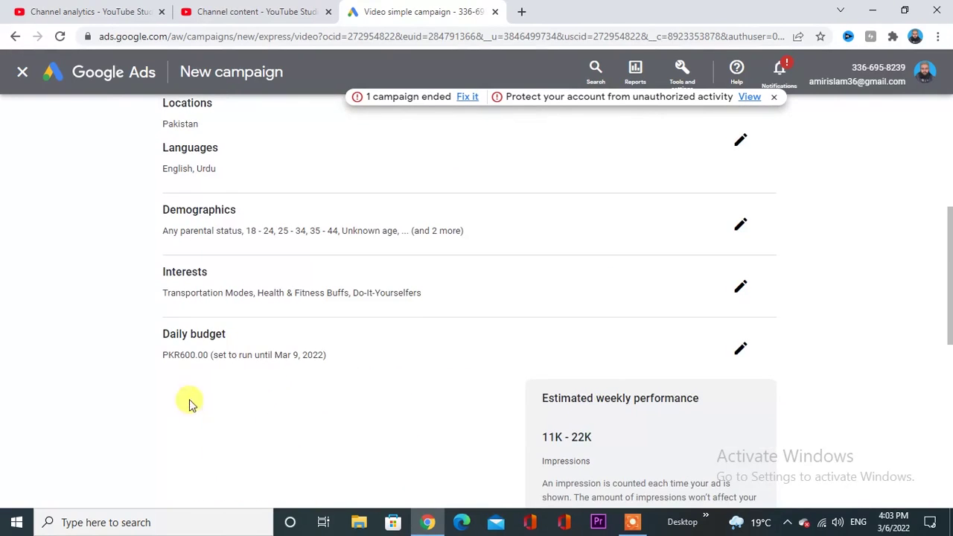
scroll(607, 411, "down", 6)
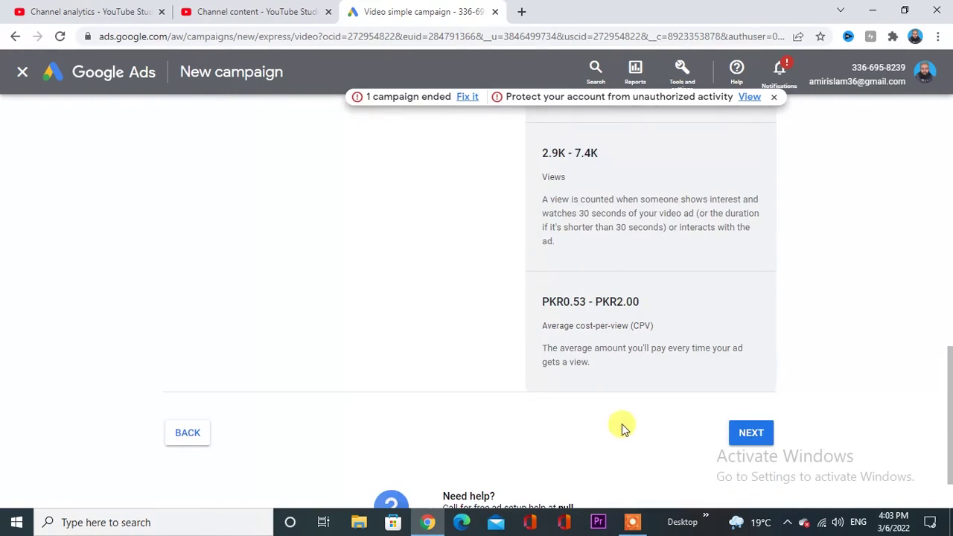
left_click(736, 434)
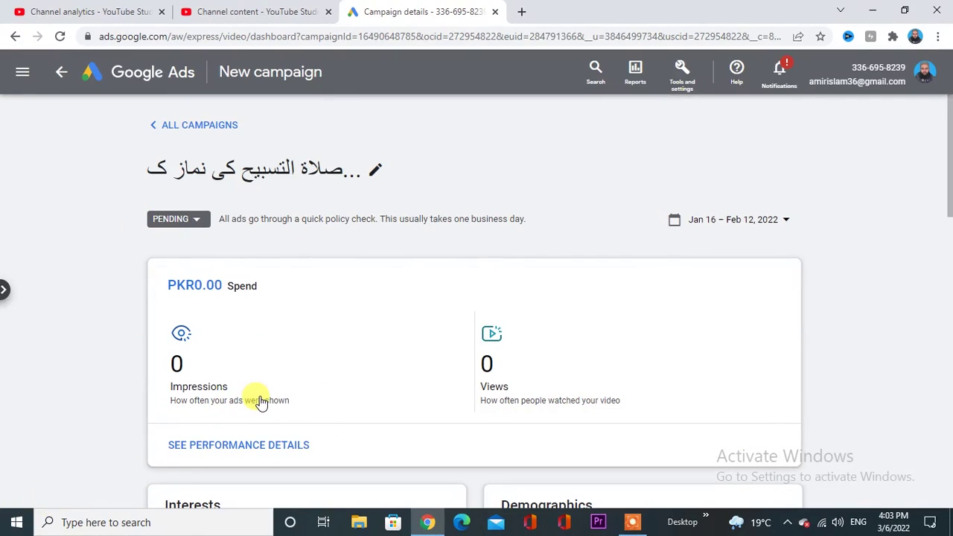
Examine the new campaign's details page, covering interests, demographics, ad preview, locations and languages, budget and ad schedule
scroll(351, 372, "down", 4)
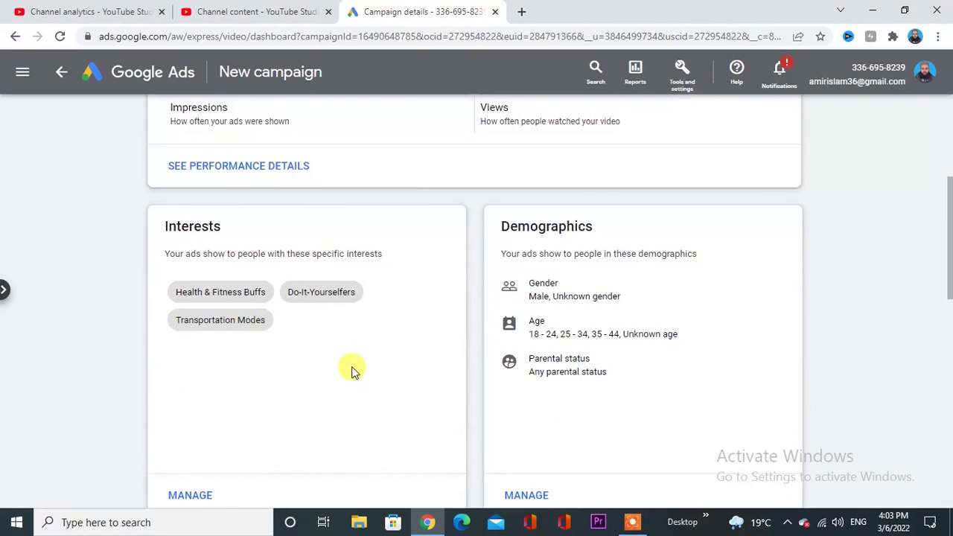
scroll(351, 373, "down", 7)
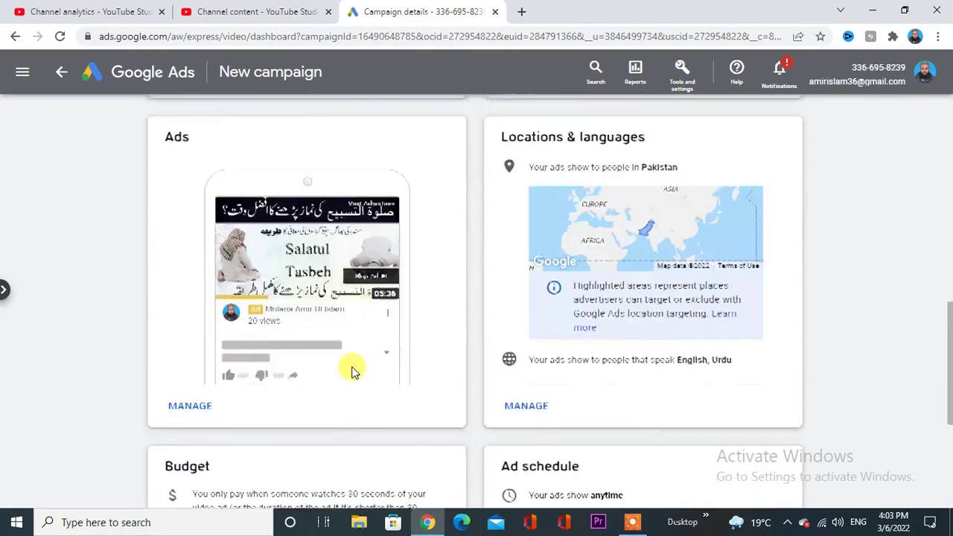
scroll(351, 368, "down", 2)
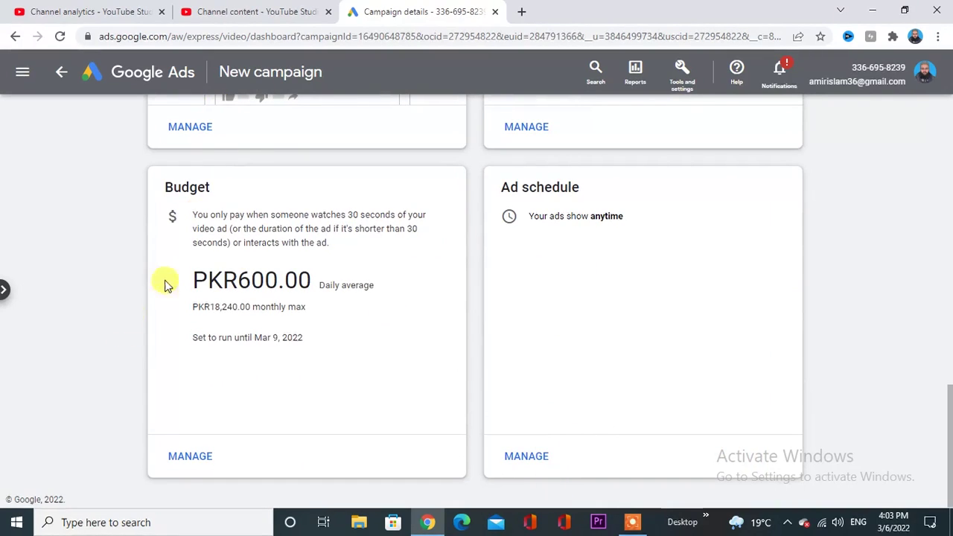
scroll(385, 381, "up", 1)
scroll(385, 381, "up", 3)
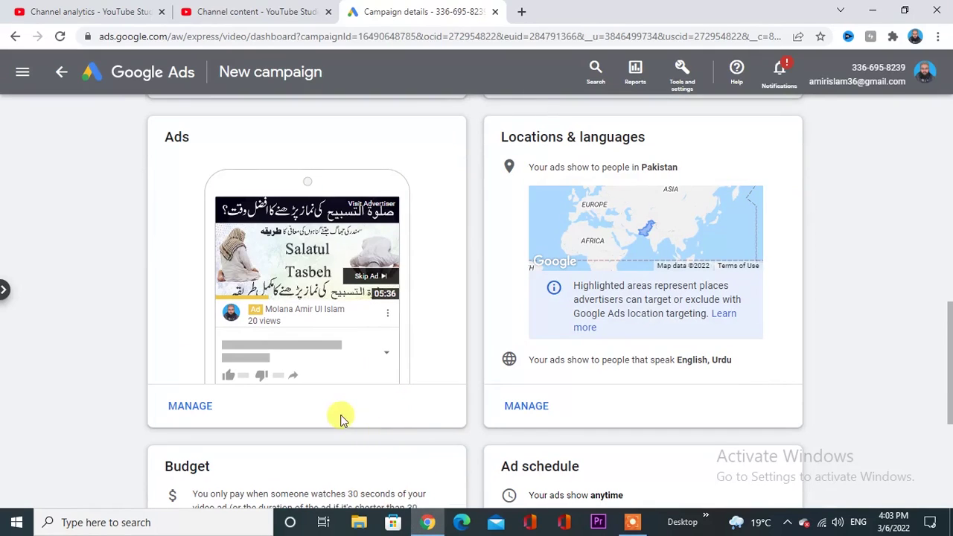
scroll(351, 419, "up", 4)
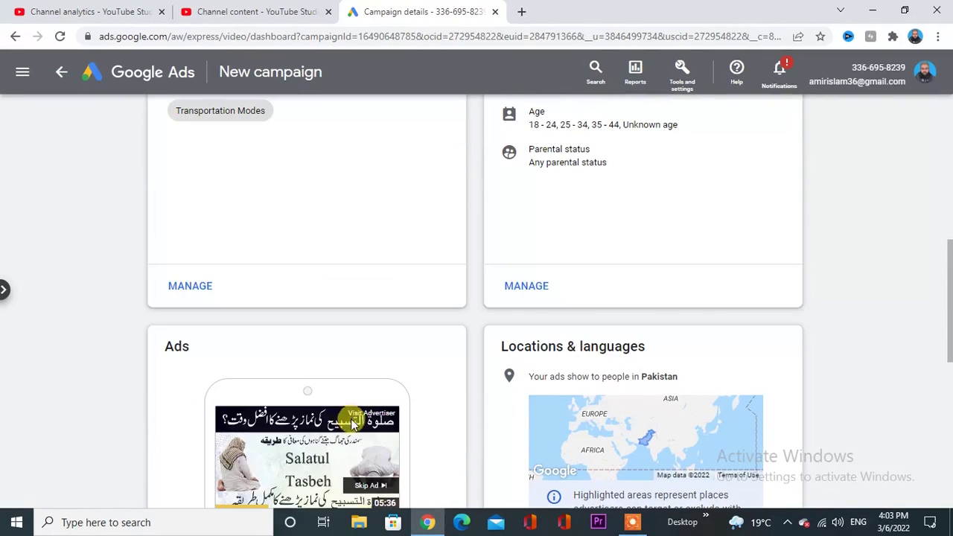